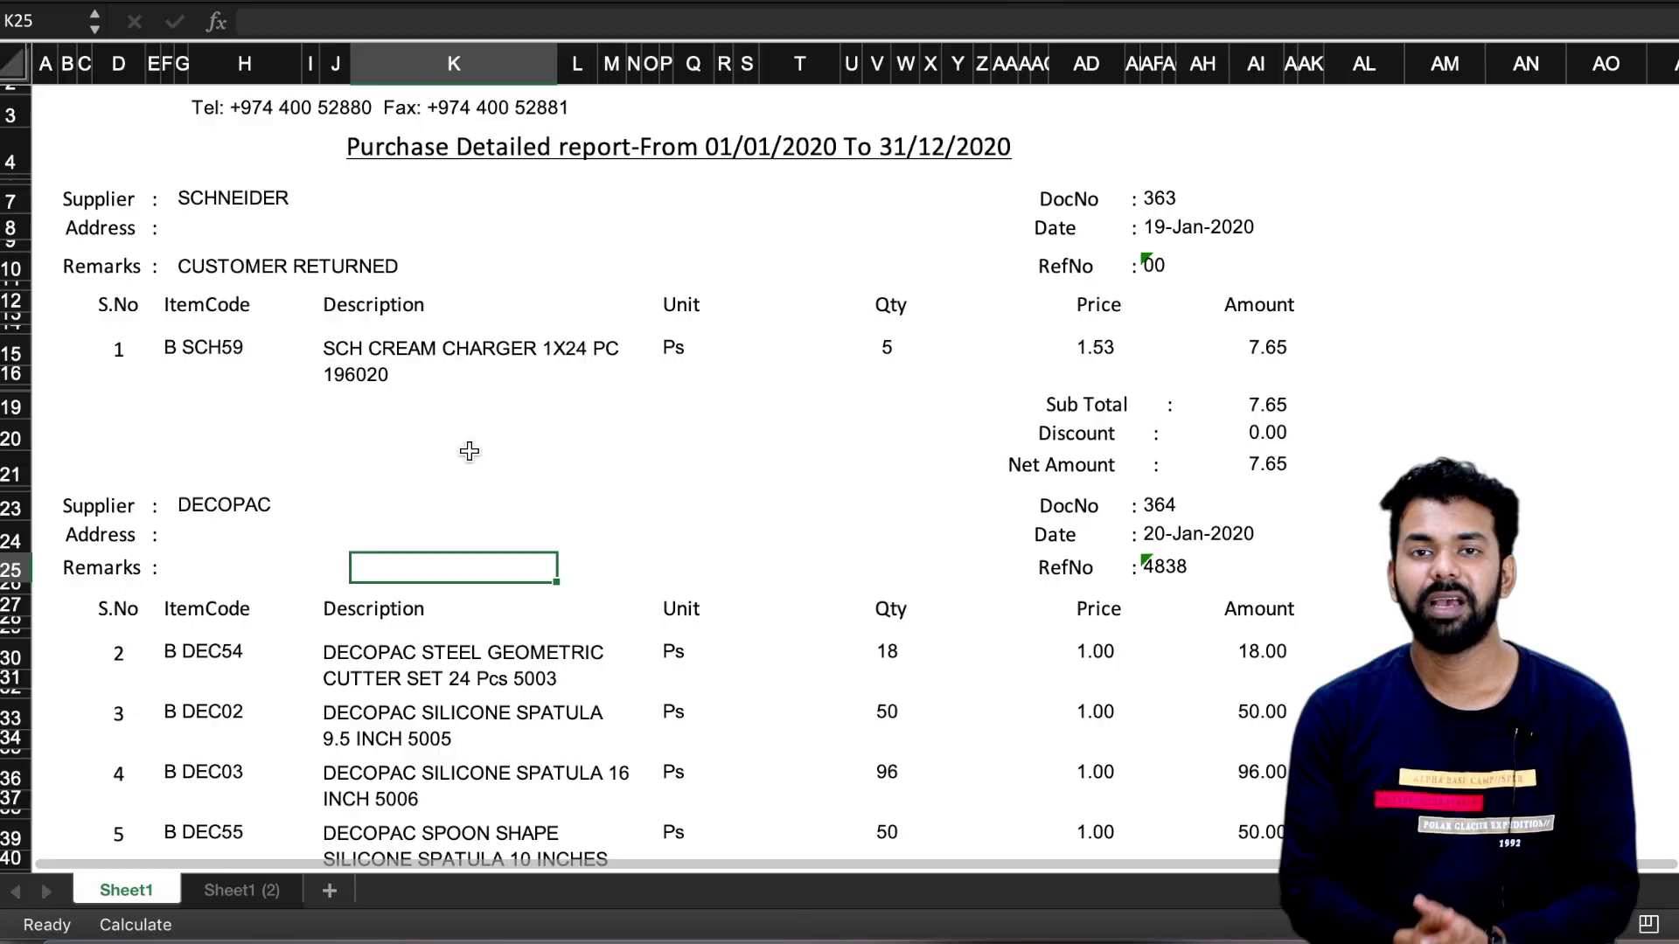
# Examine the layout of the purchase detailed report on Sheet1, reading down through the DECOPAC item rows.
pyautogui.click(469, 444)
pyautogui.click(781, 675)
pyautogui.press('Down')
pyautogui.press('Down')
pyautogui.press('Down')
pyautogui.press('Down')
pyautogui.press('Down')
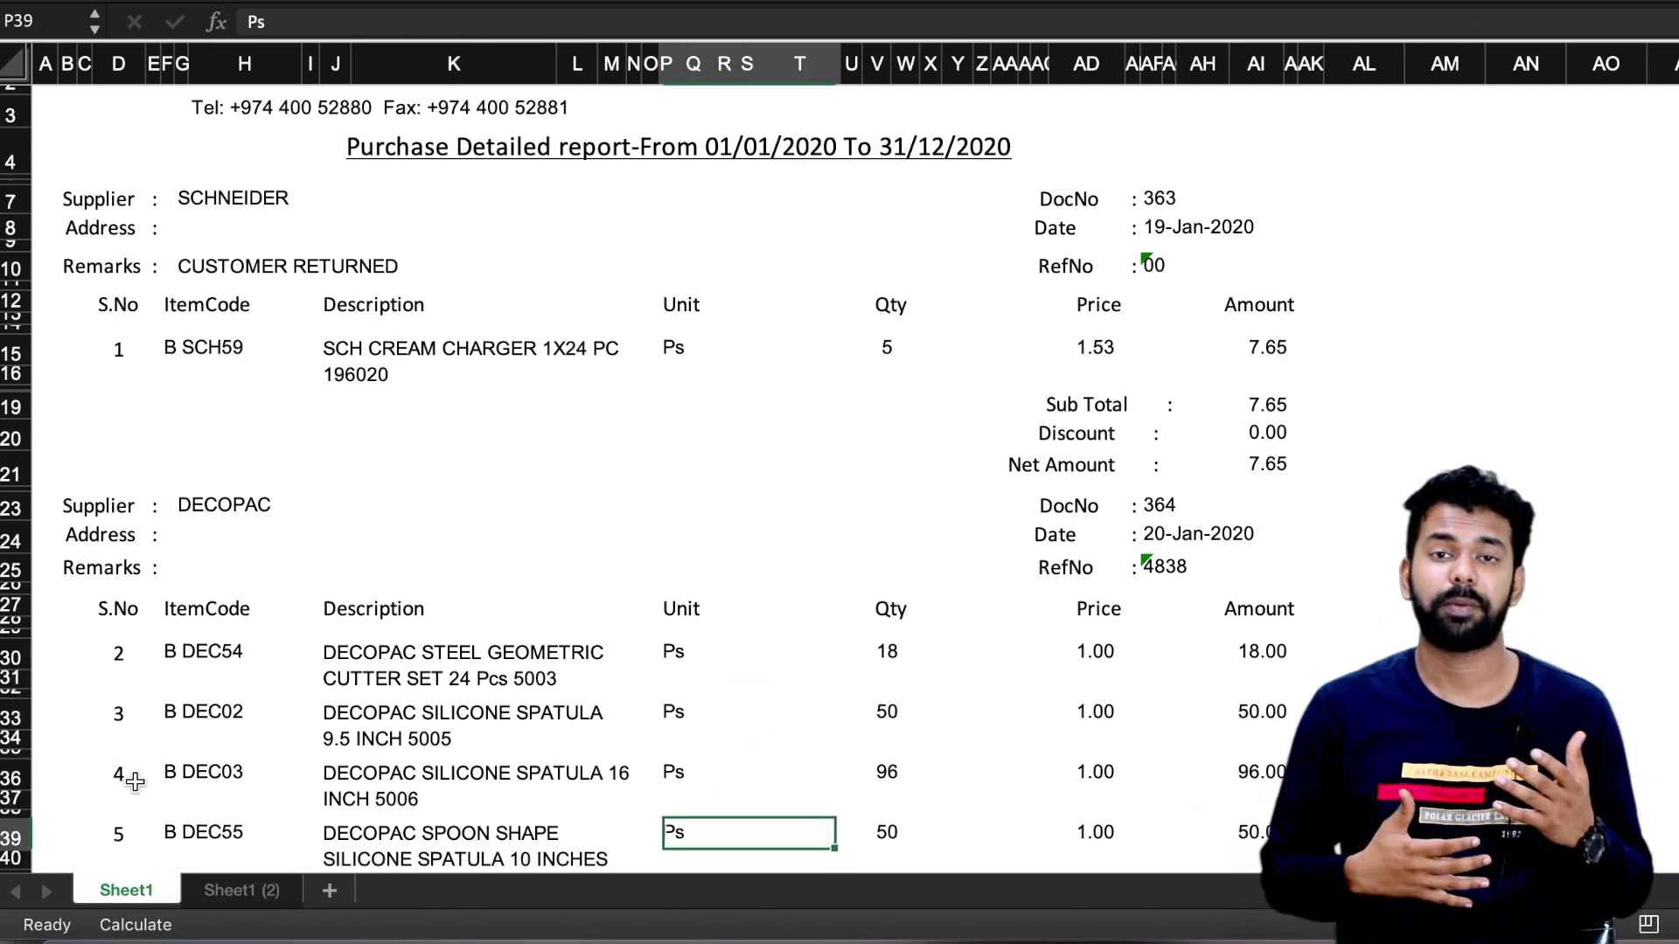
pyautogui.press('Down')
pyautogui.press('Down')
pyautogui.press('Down')
pyautogui.press('Down')
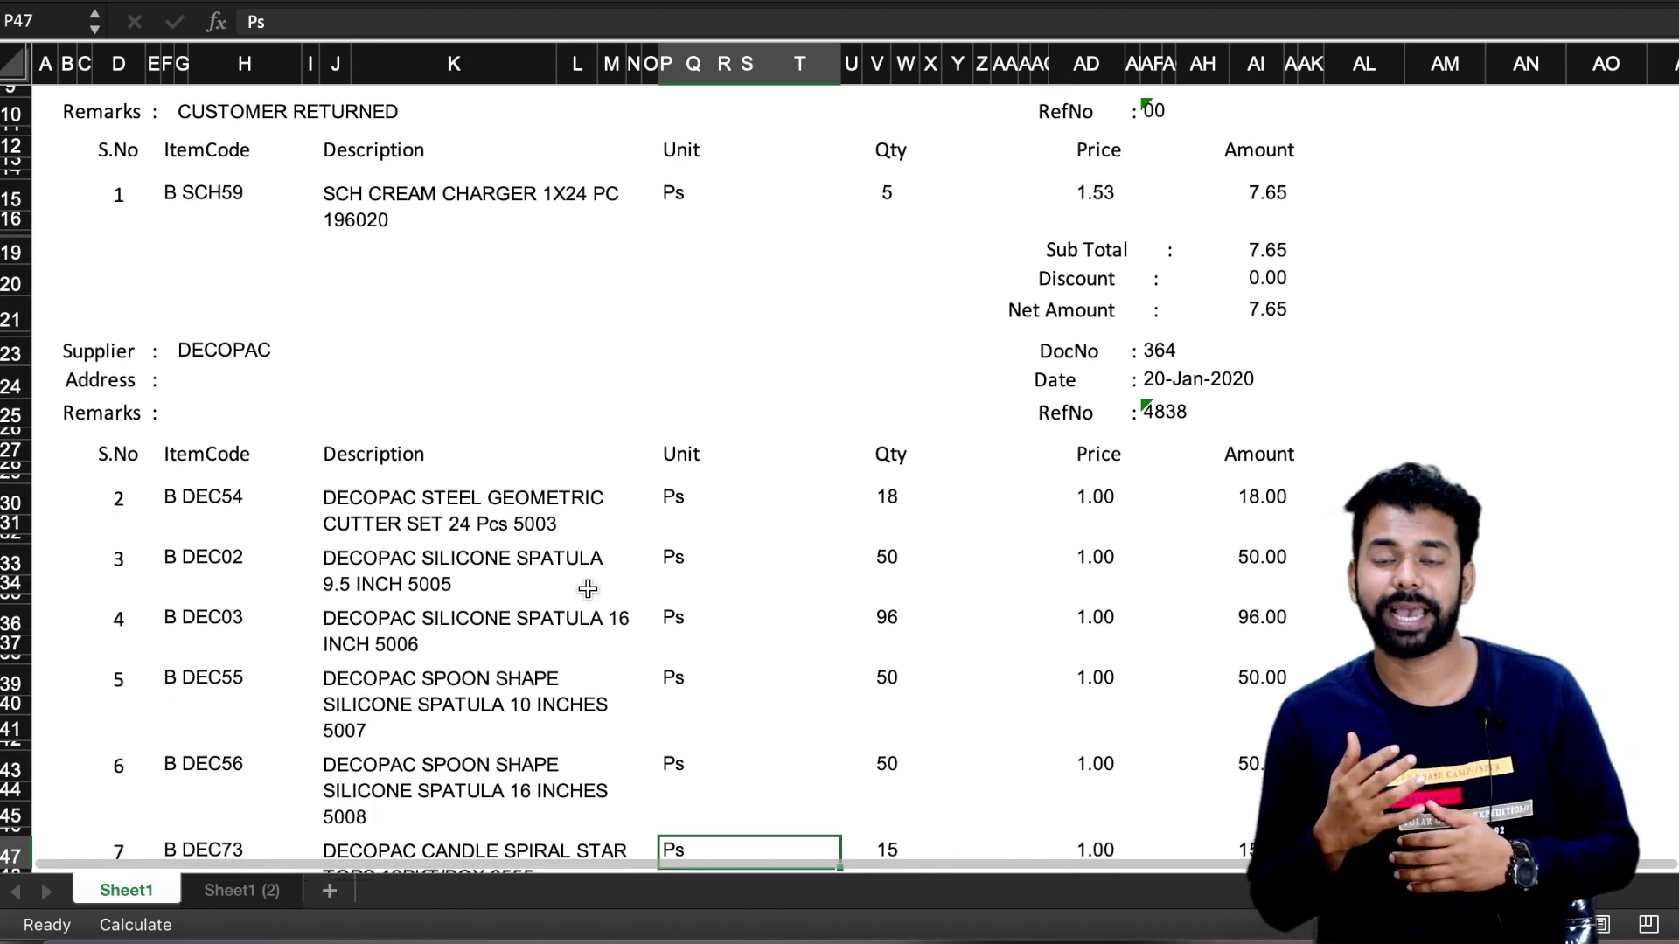
pyautogui.scroll(5, 589, 589)
# Switch to the Sheet1 (2) sheet and look over the cleaned purchase table's headings, including S.No, Supplier and Description.
pyautogui.click(254, 894)
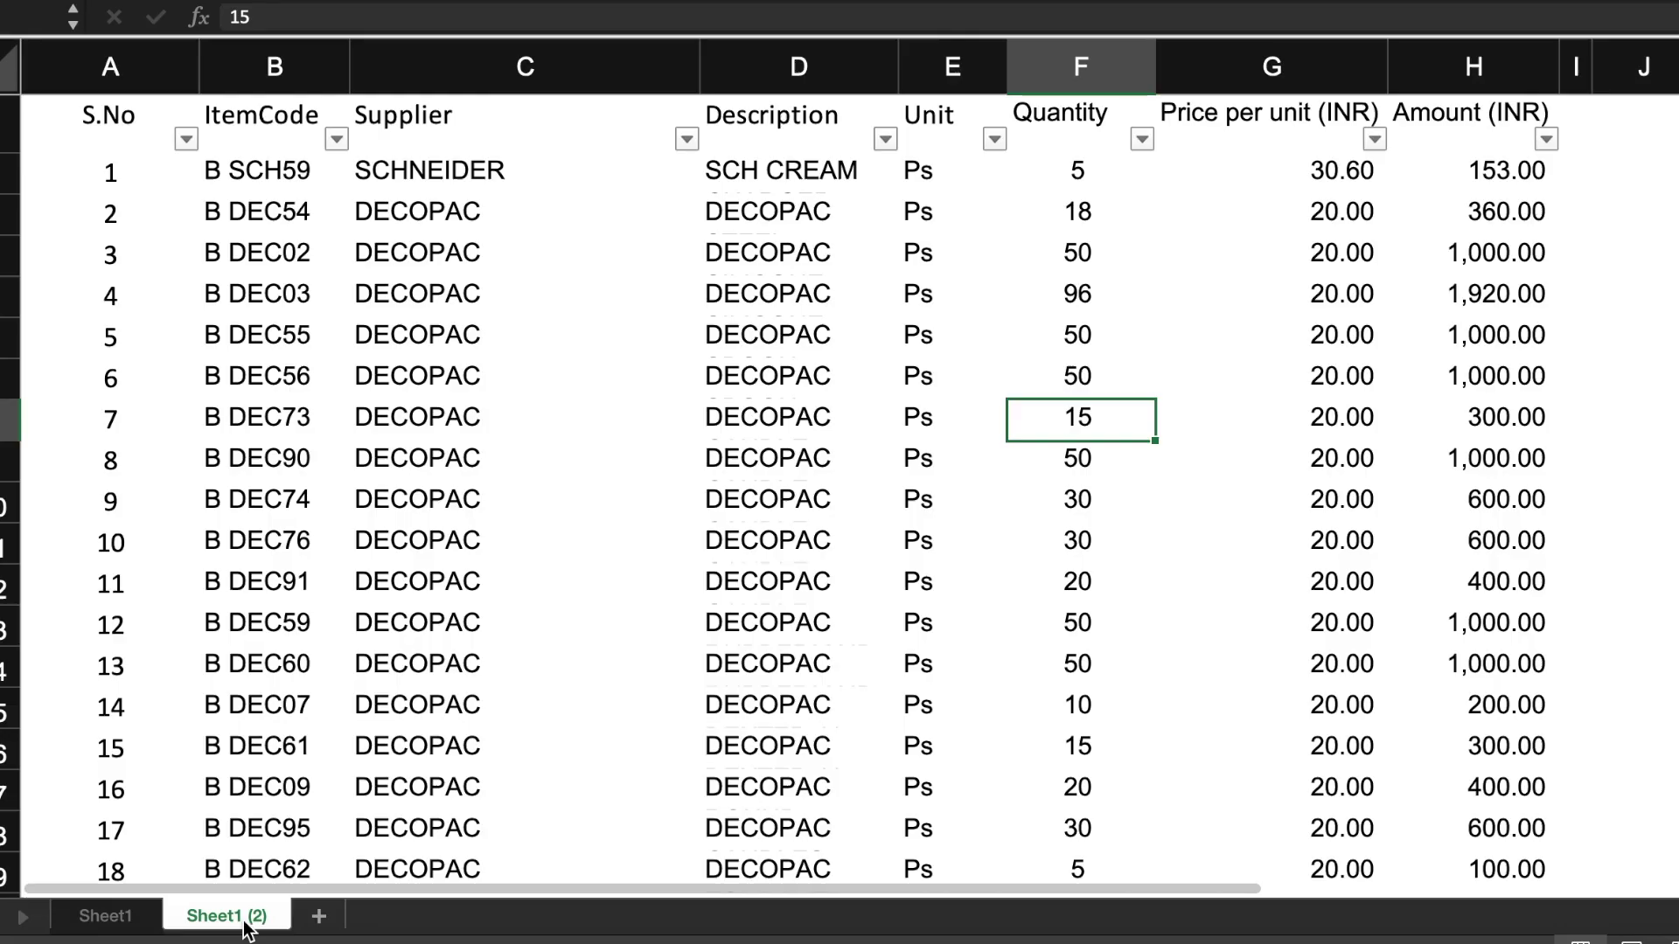
pyautogui.click(270, 418)
pyautogui.click(129, 134)
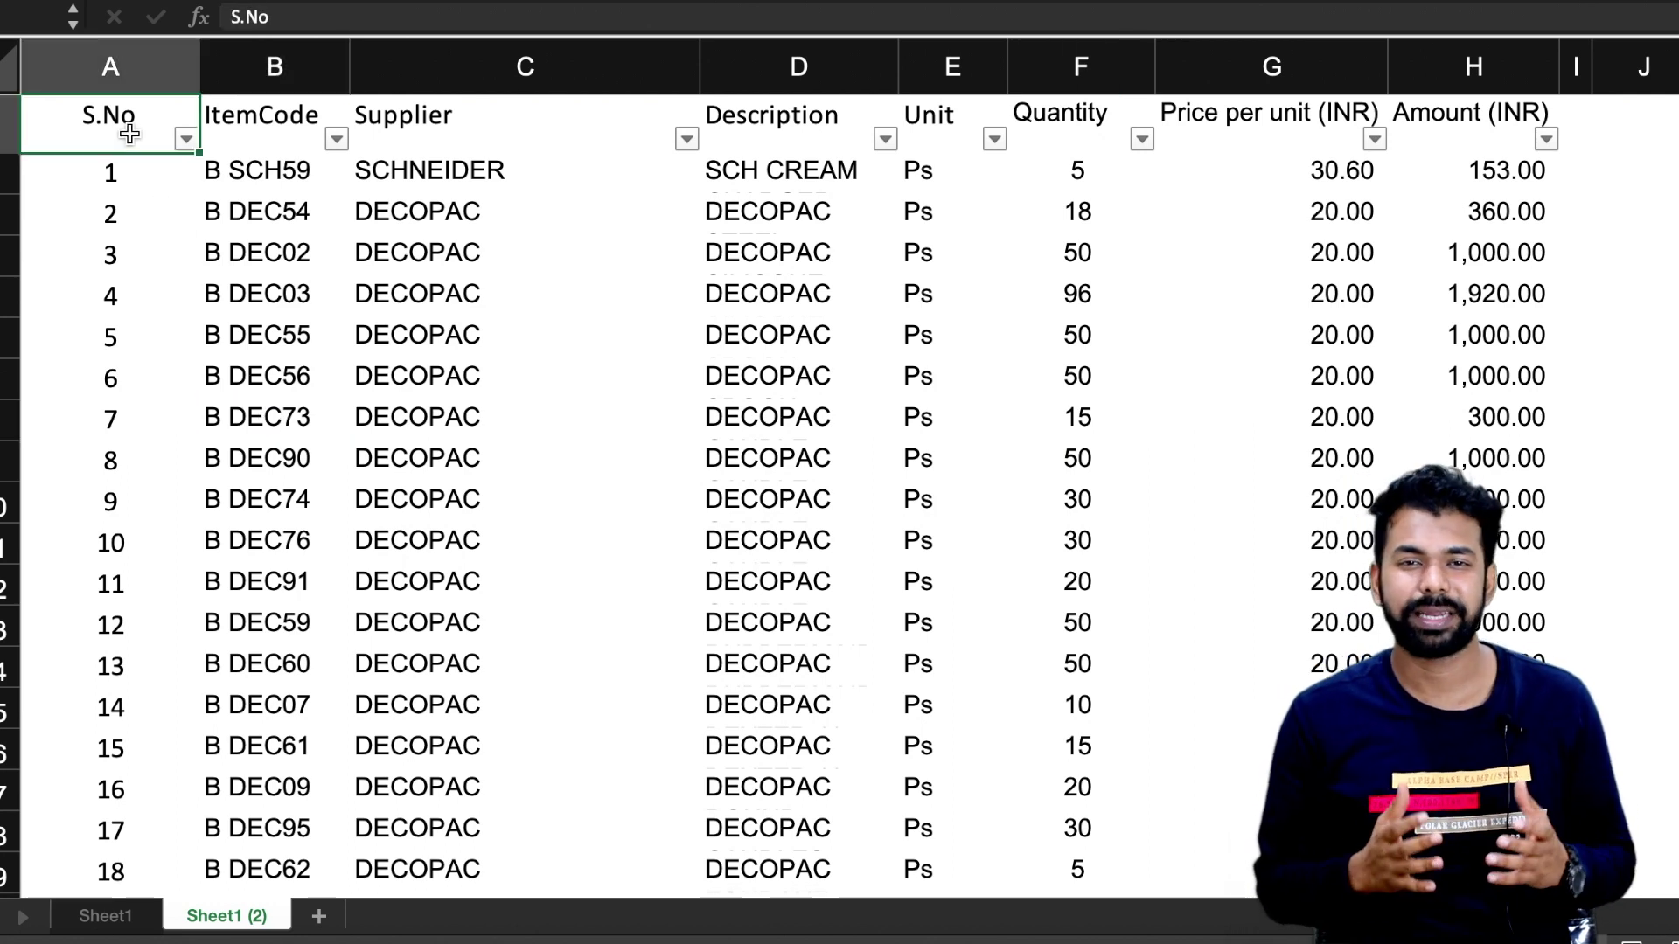
pyautogui.press('Right')
pyautogui.press('Right')
pyautogui.press('Right')
pyautogui.press('Right')
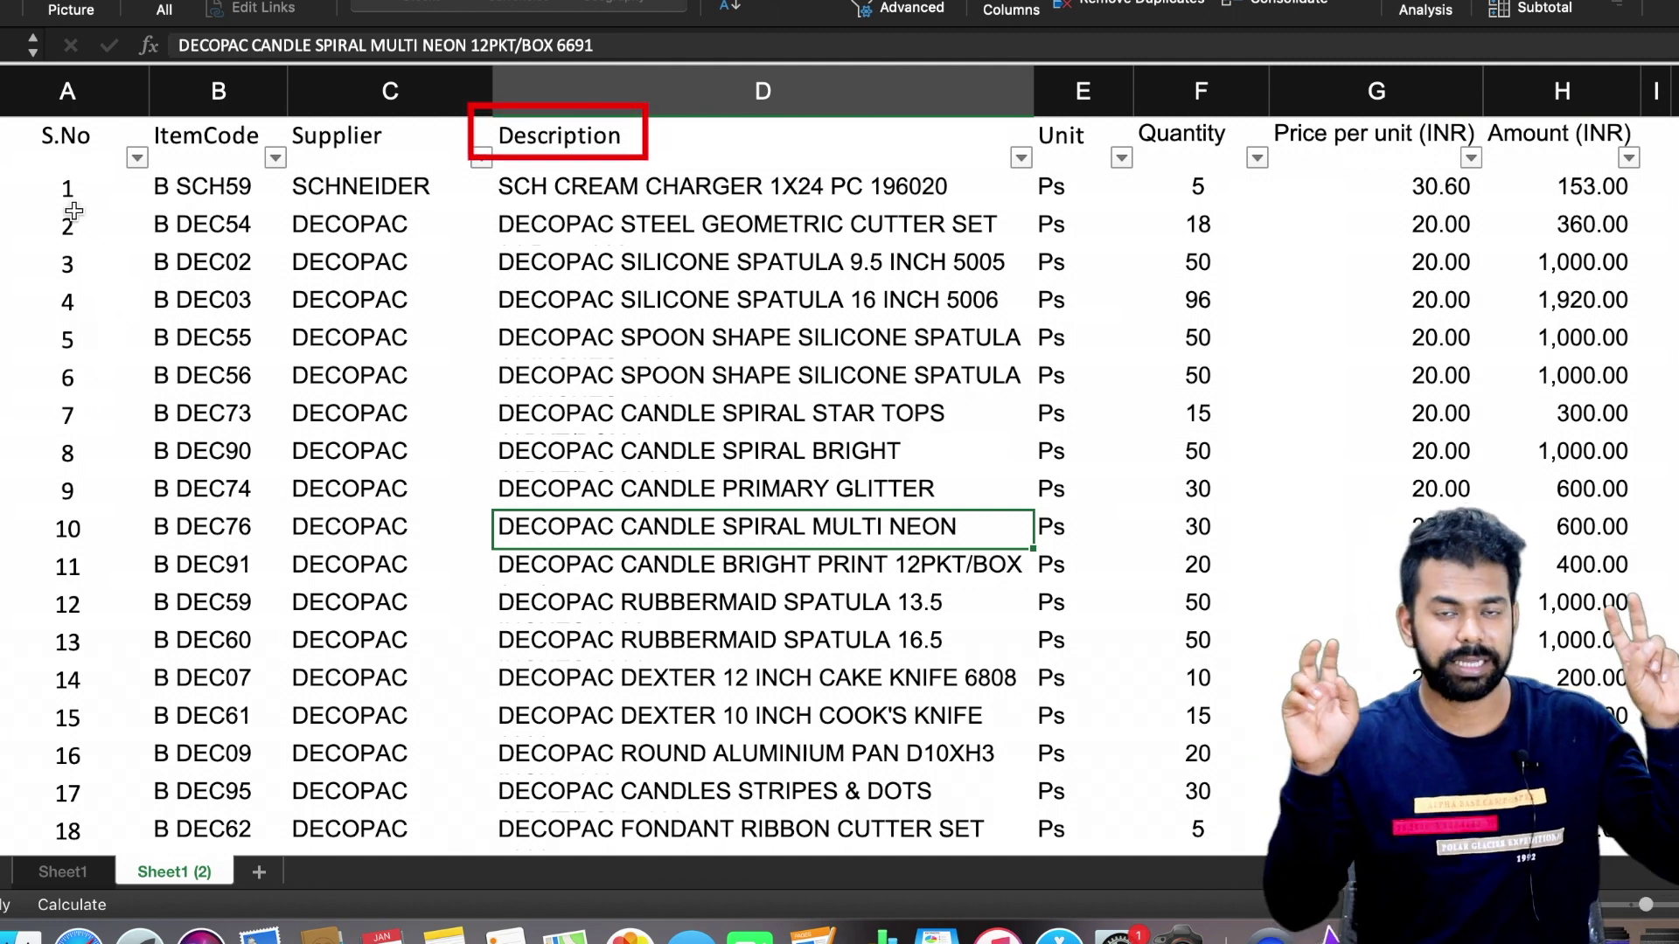
pyautogui.click(66, 144)
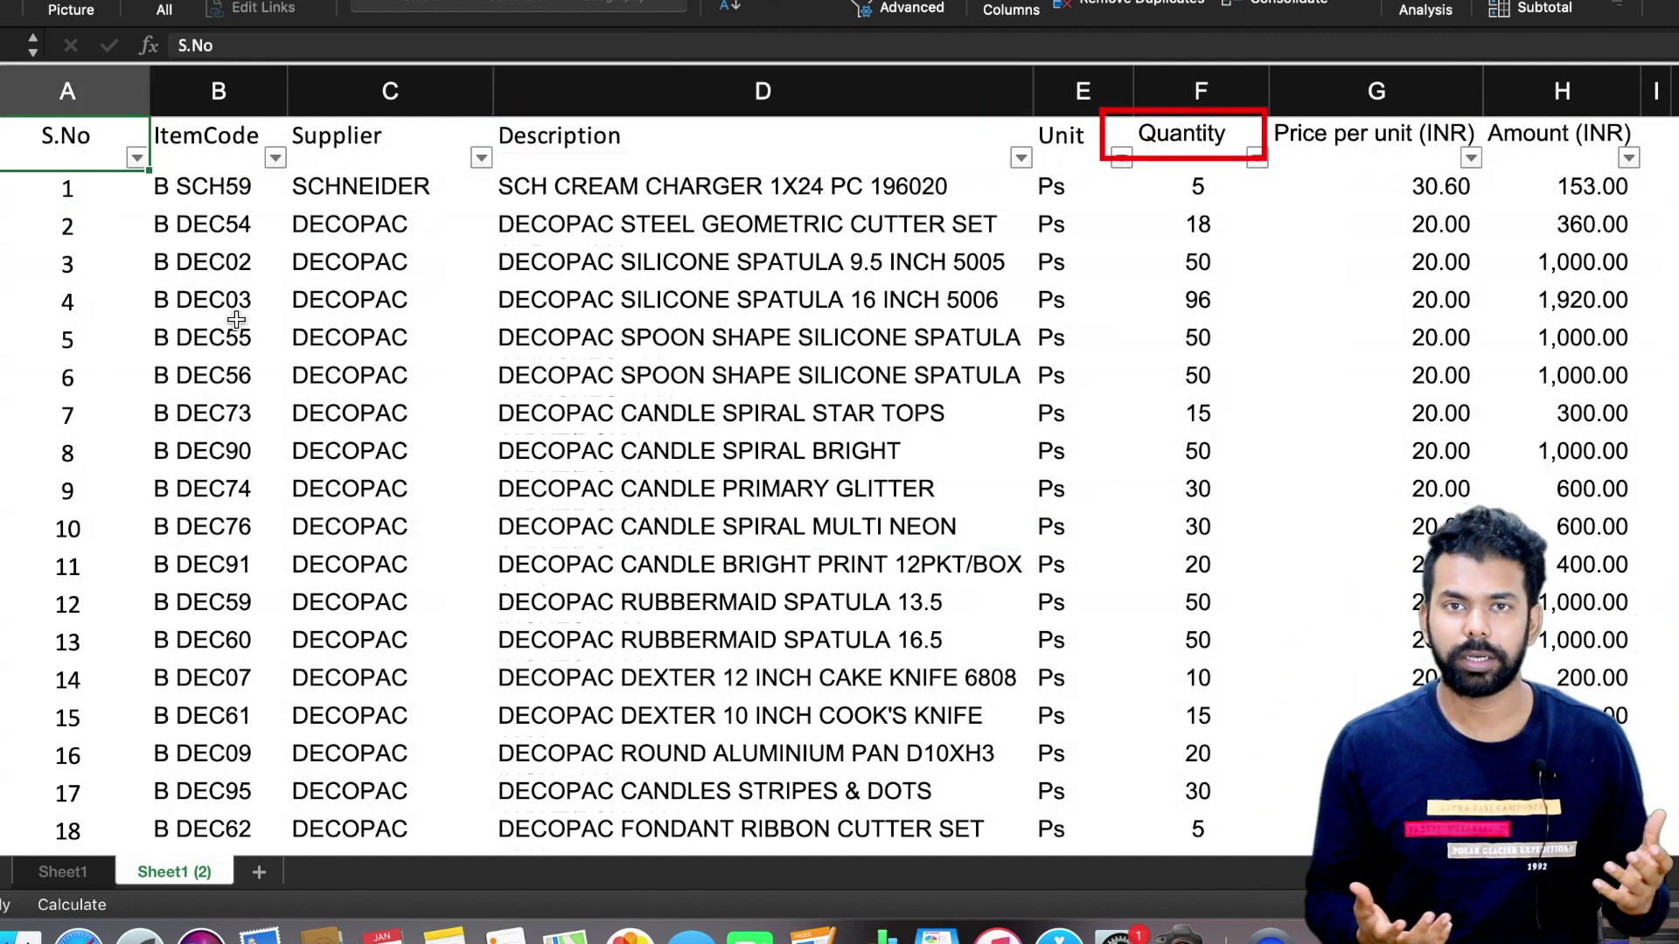
pyautogui.press('Right')
pyautogui.press('Right')
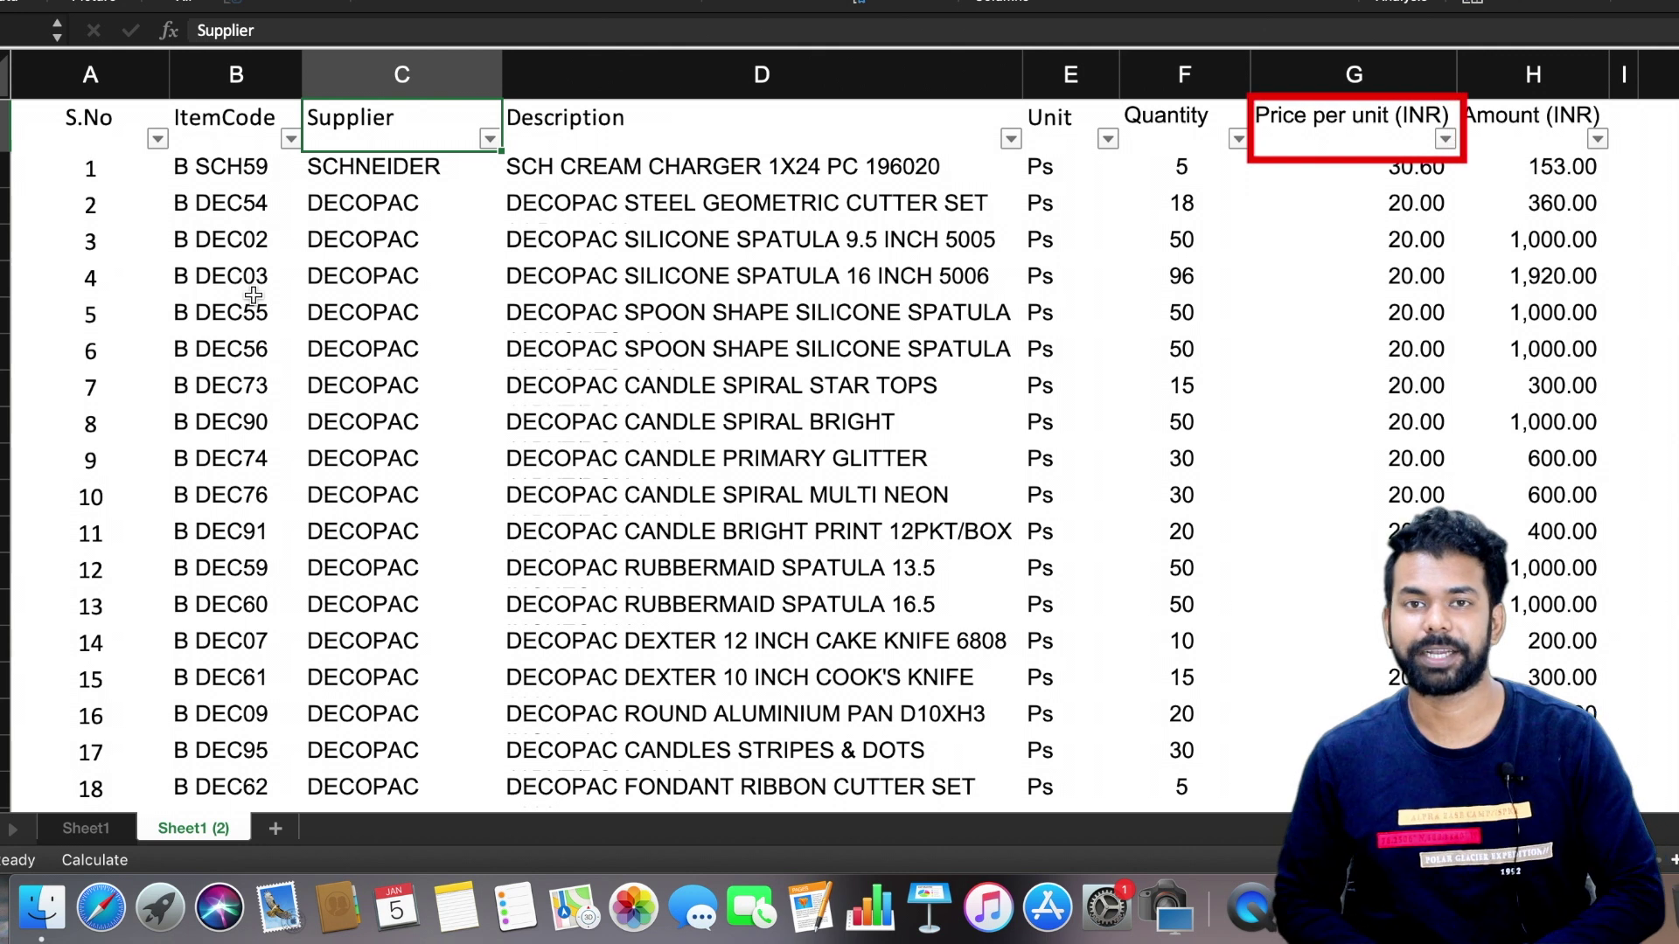
pyautogui.press('Right')
pyautogui.press('Down')
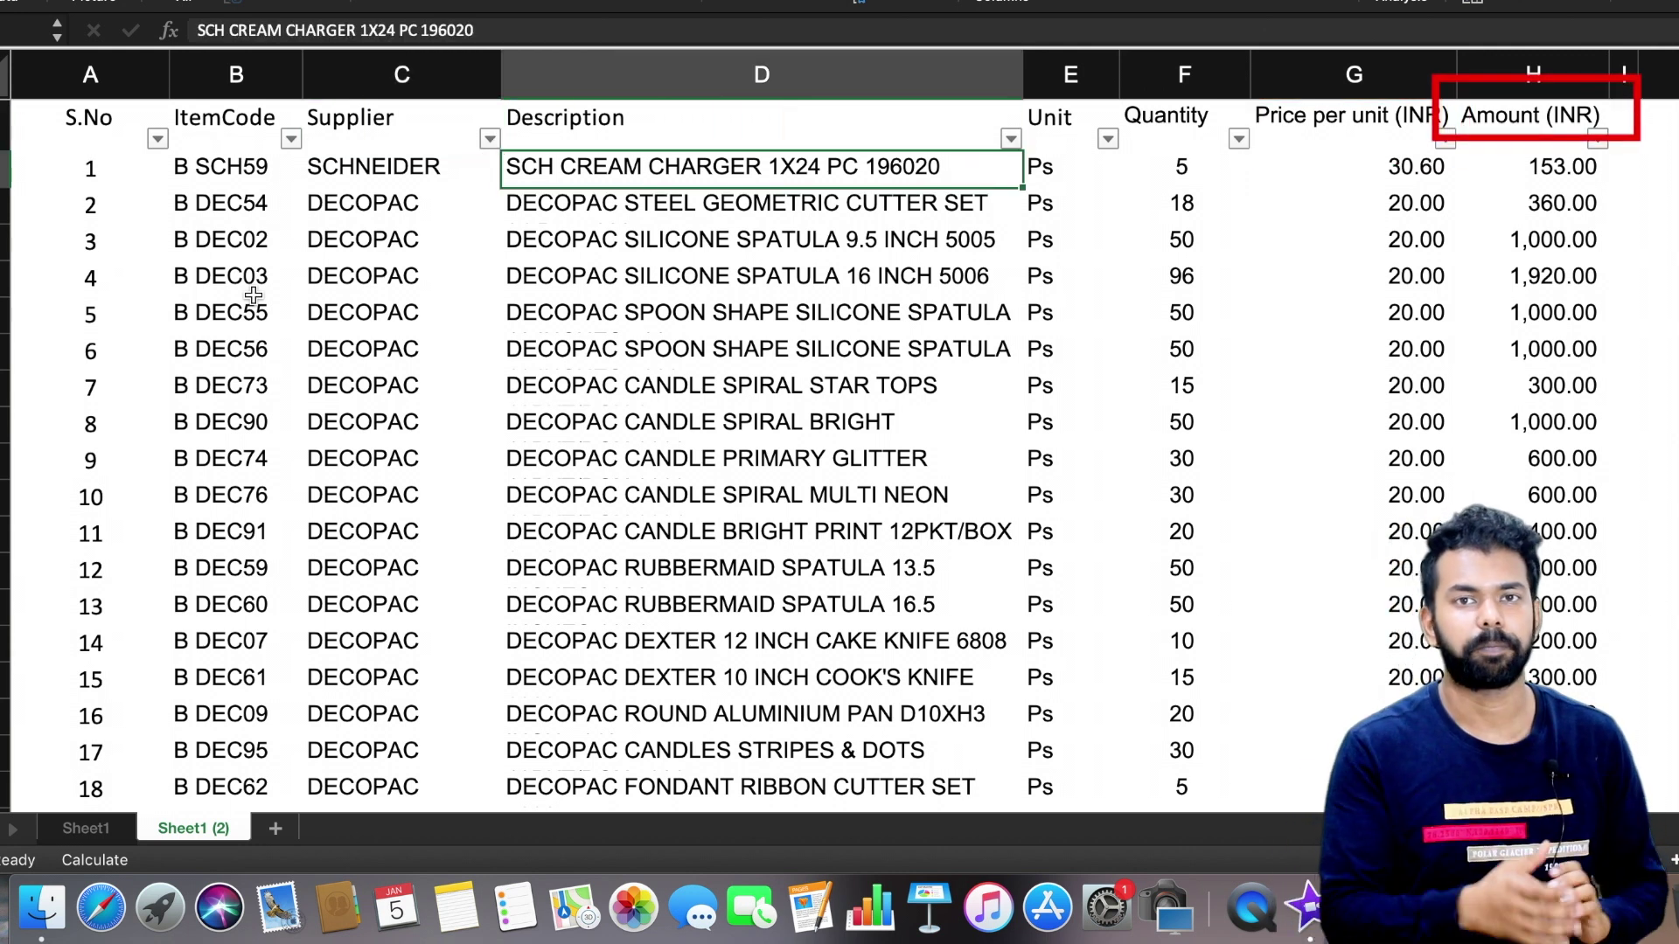
pyautogui.press('Up')
pyautogui.press('Left')
pyautogui.press('Right')
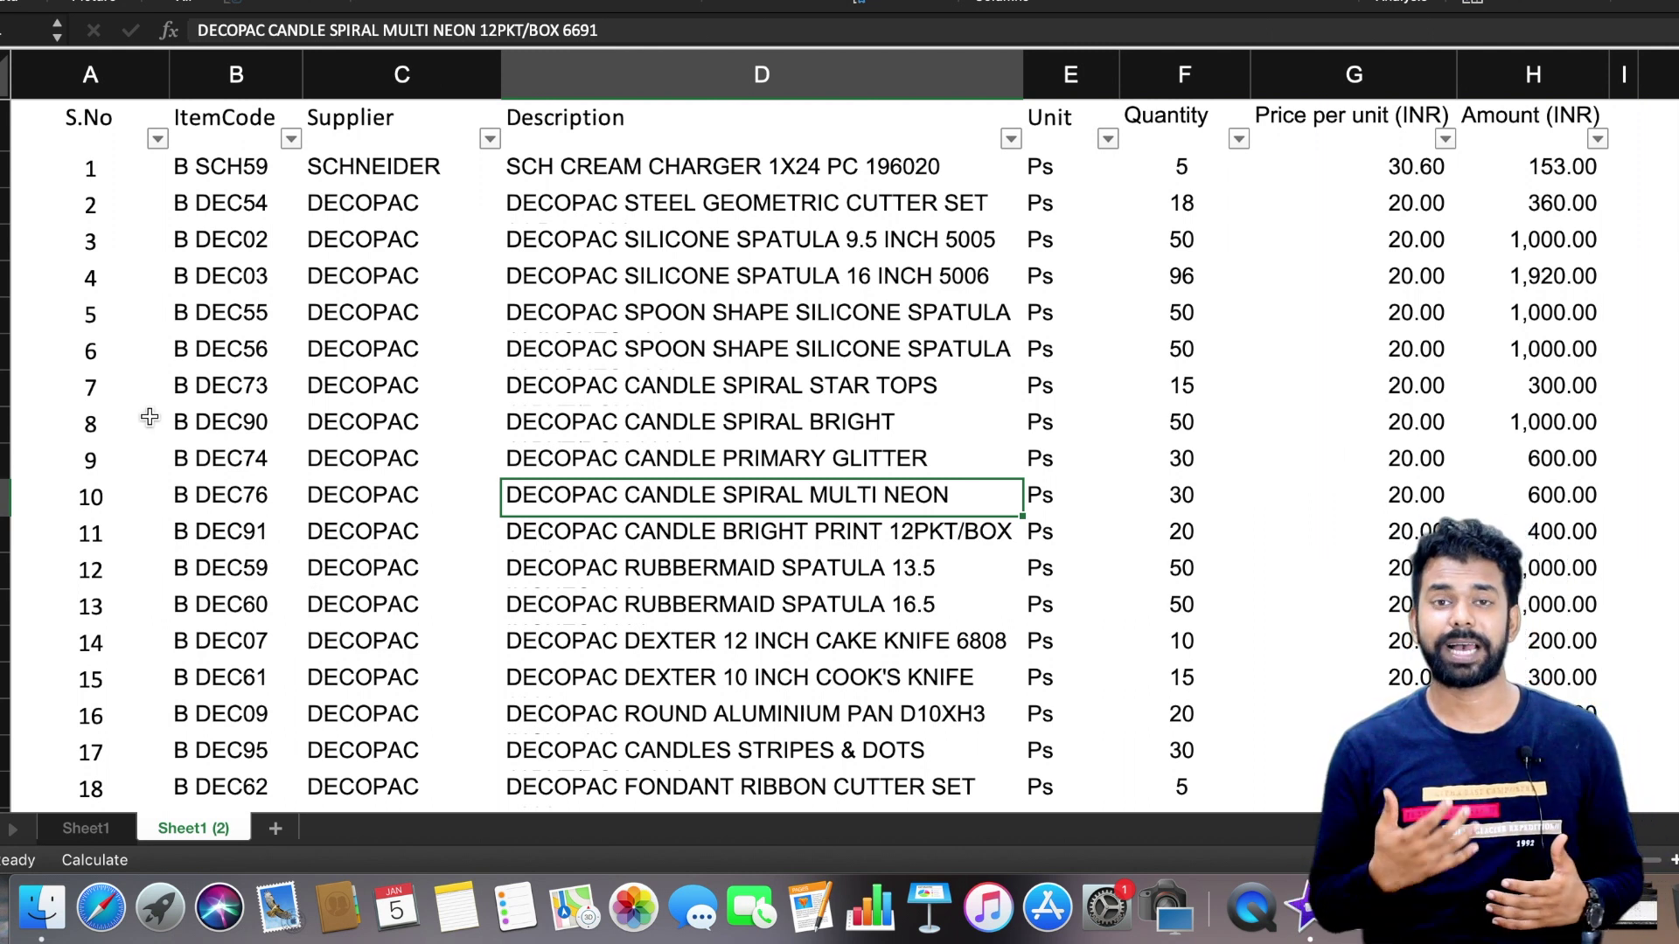
# Review the purchase table's column headings one by one from S.No to Price per unit (INR).
pyautogui.click(90, 126)
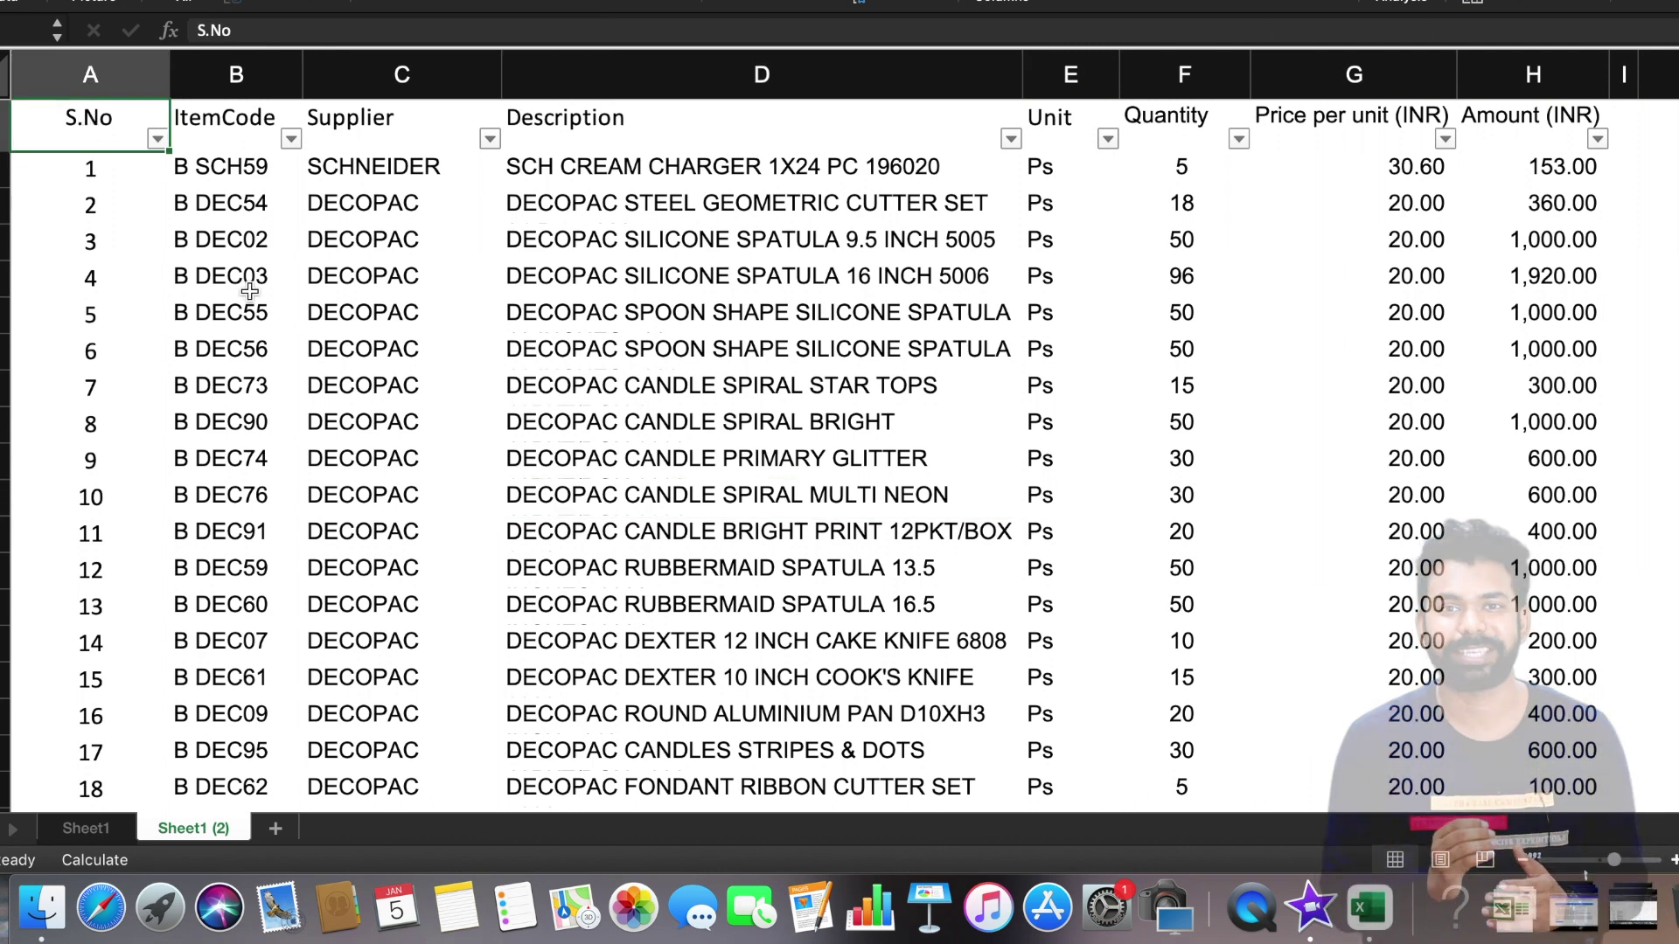
pyautogui.press('Right')
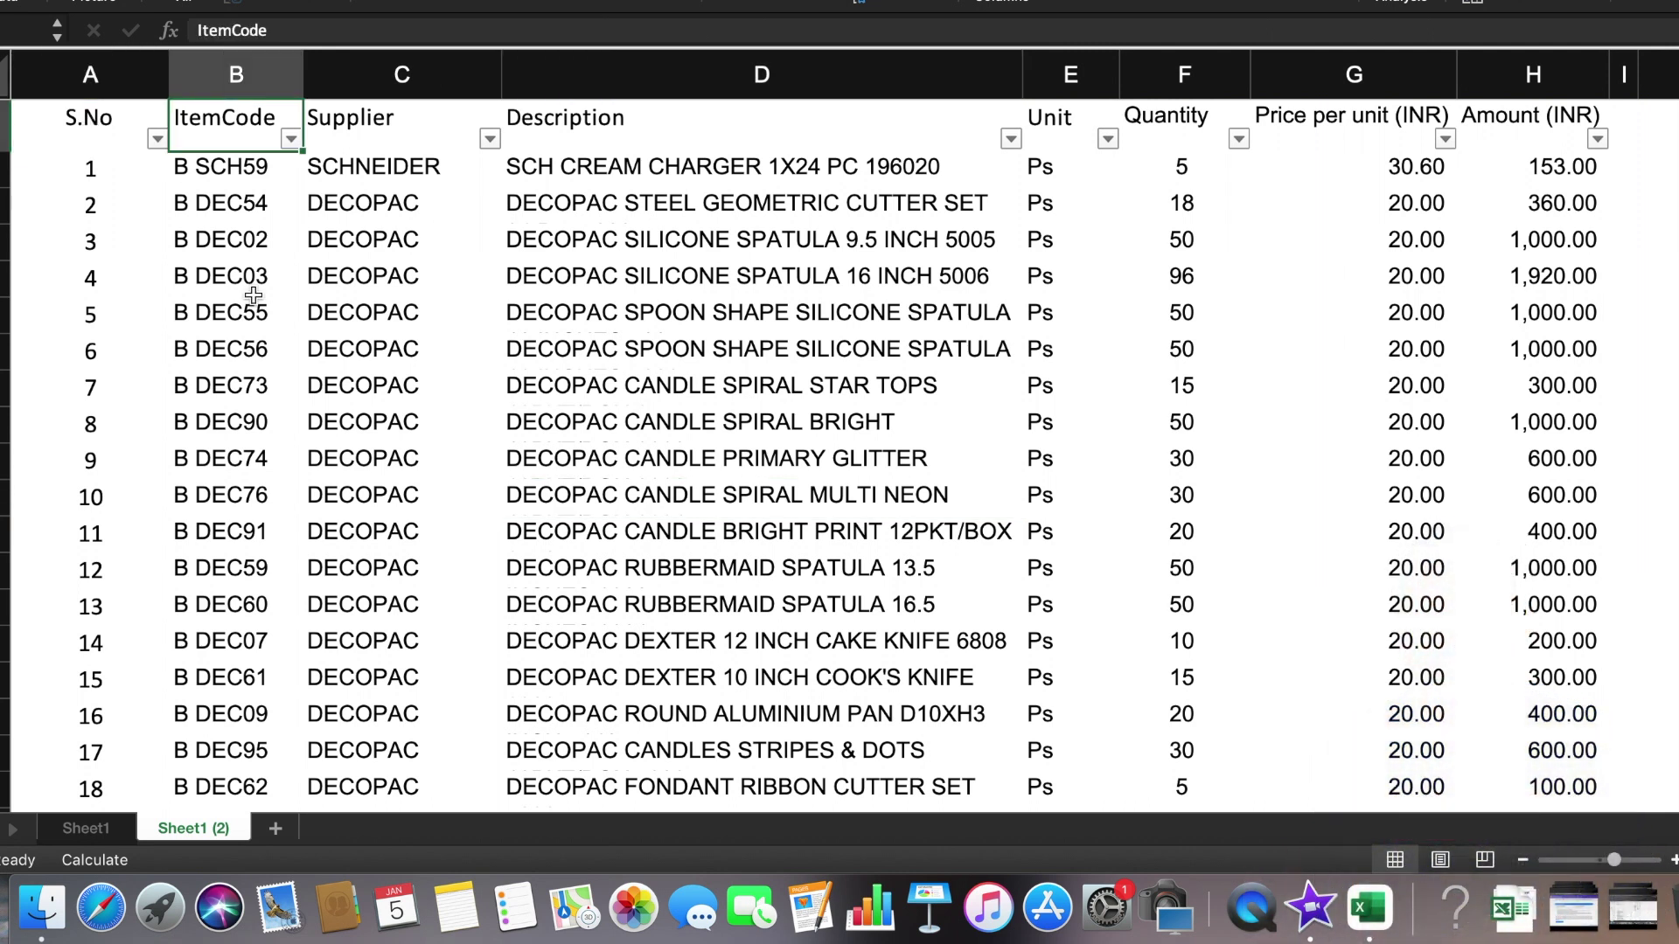
pyautogui.press('Right')
pyautogui.press('Right')
pyautogui.press('Right')
pyautogui.press('Right')
pyautogui.press('Right')
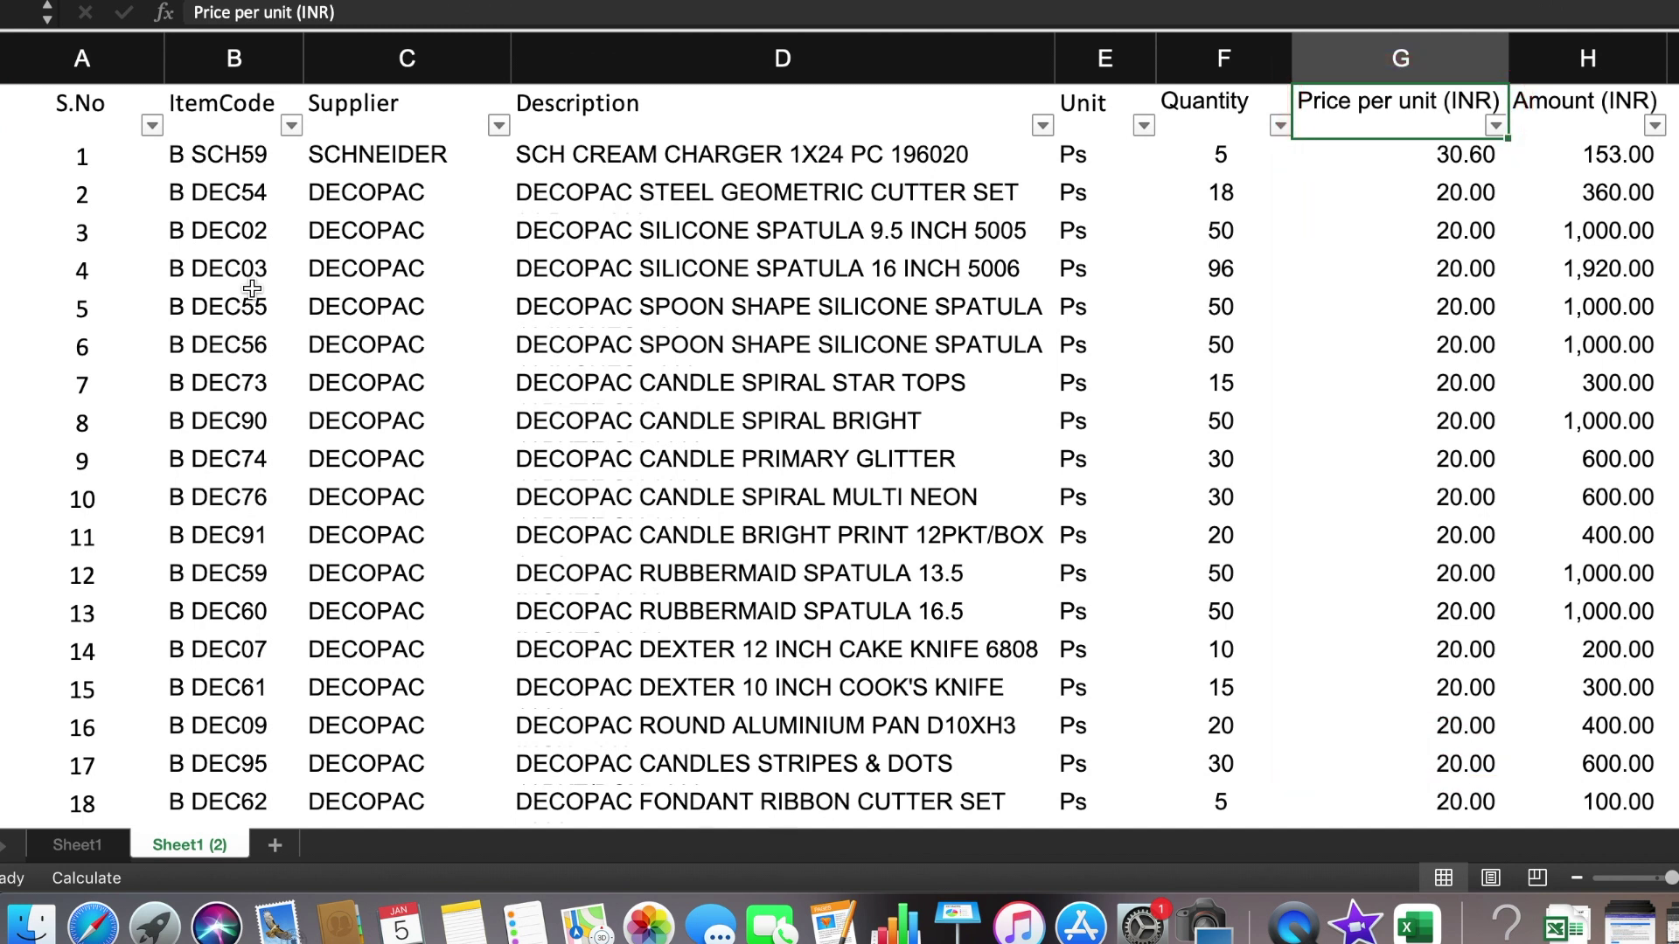
pyautogui.press('Right')
pyautogui.press('Right')
pyautogui.write('=ST')
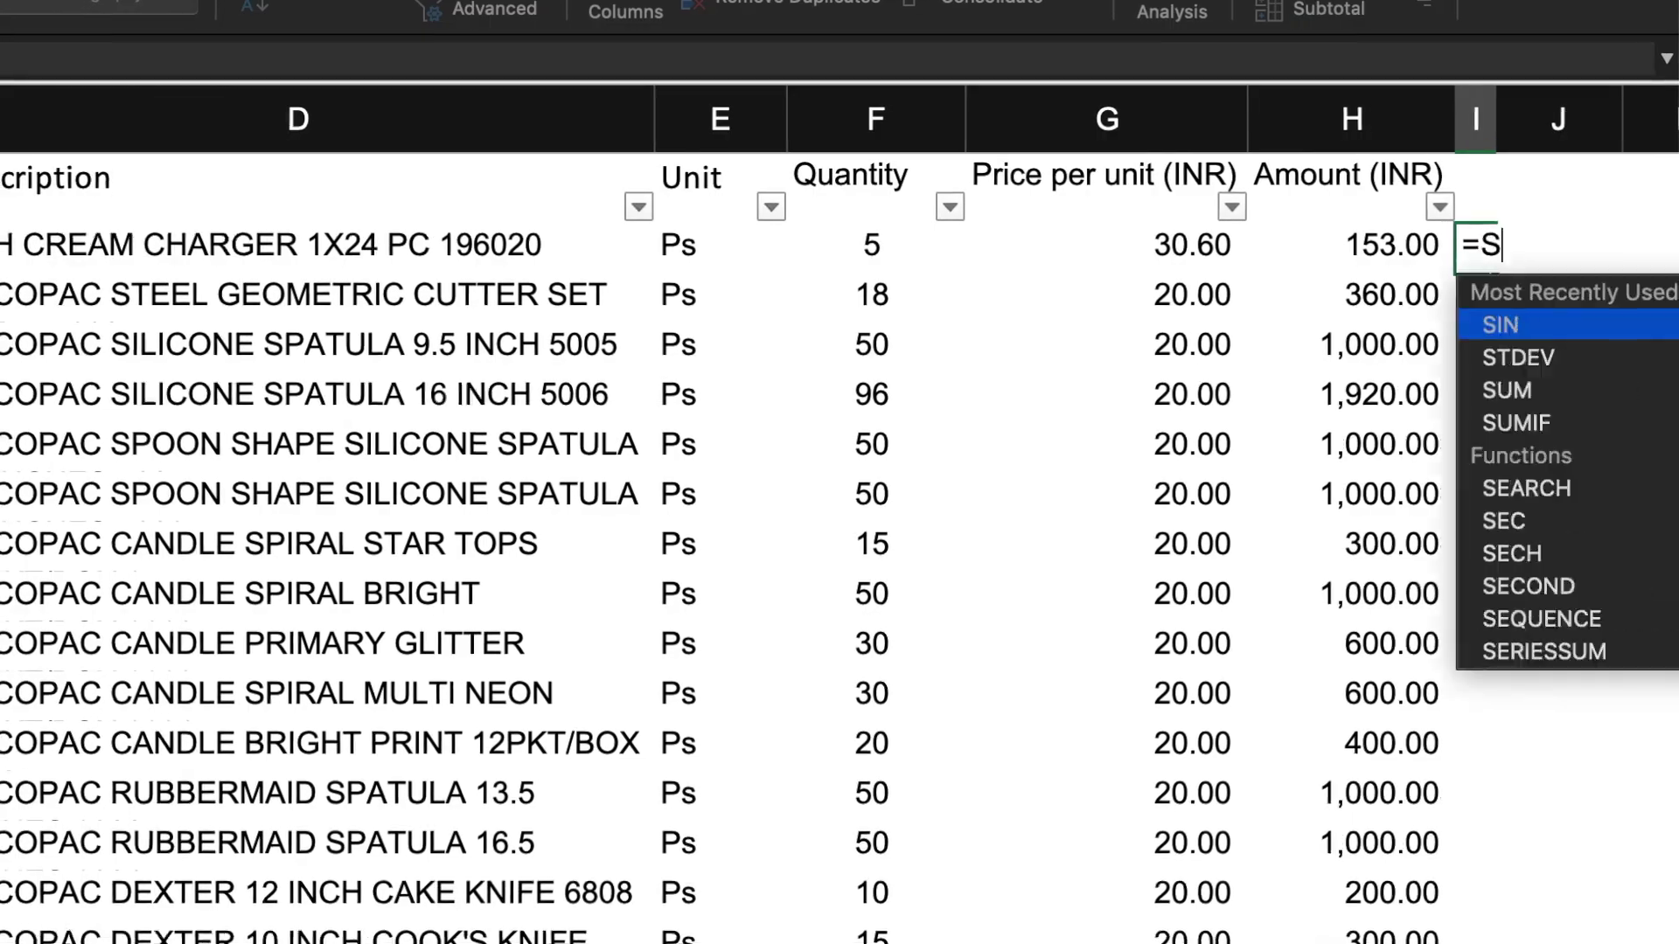
pyautogui.press('Escape')
pyautogui.press('Escape')
pyautogui.press('Down')
# Select the whole purchase table, A1:H2622 on Sheet1 (2), and create a PivotTable from it on a new worksheet.
pyautogui.press('Up')
pyautogui.press('Up')
pyautogui.press('Left')
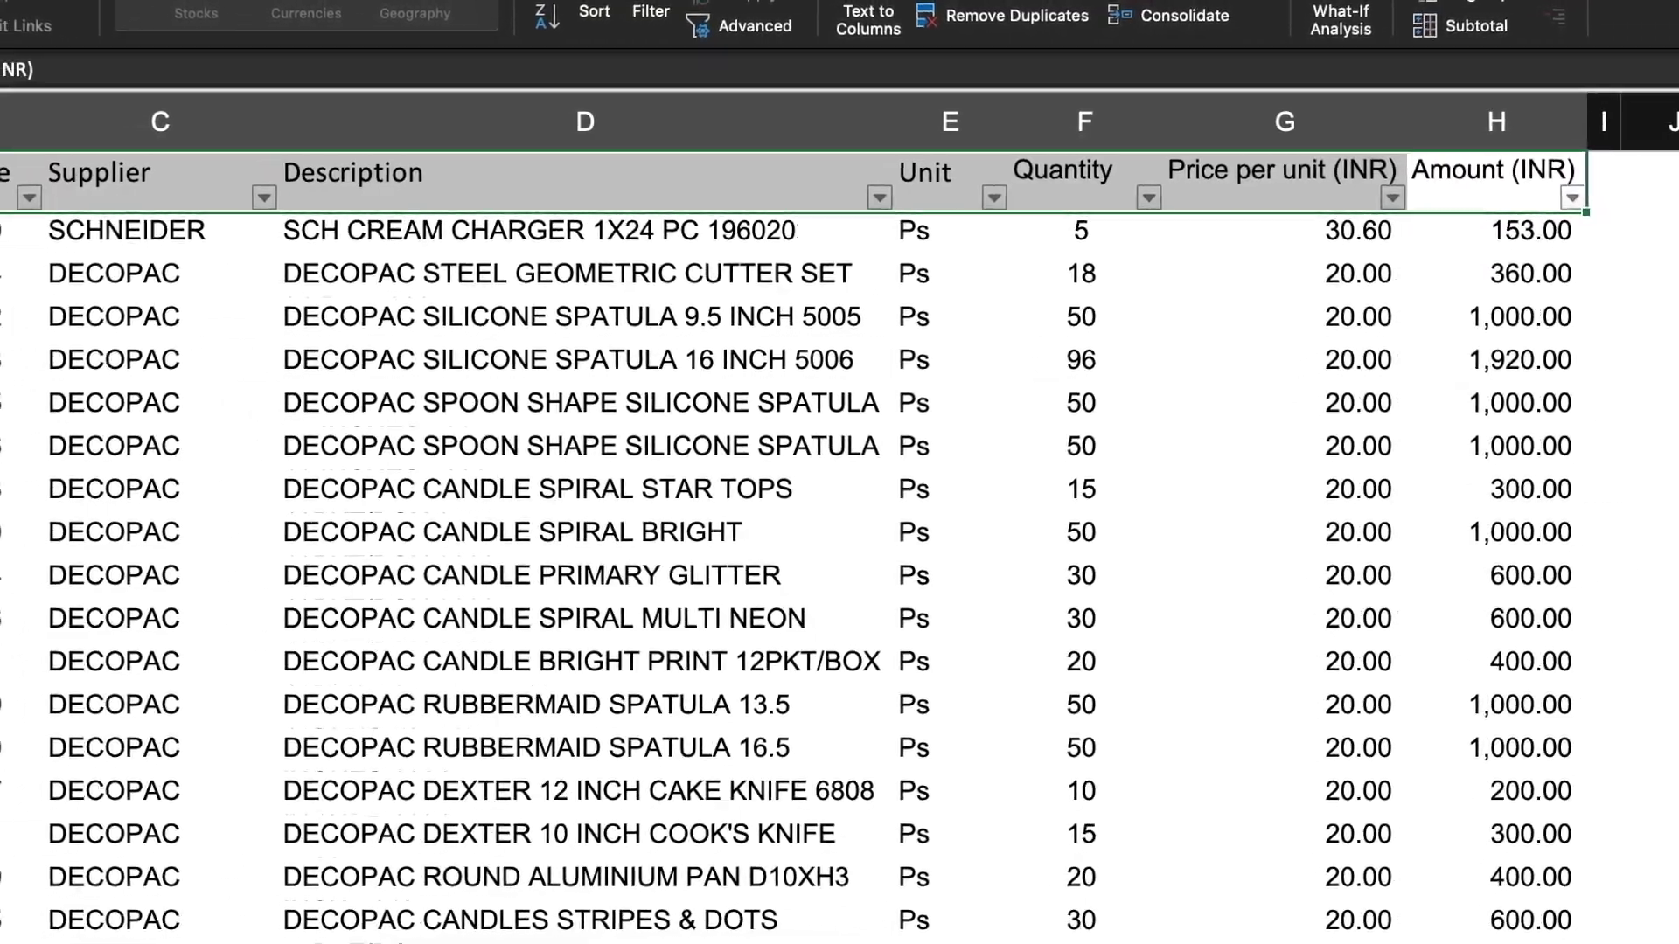
pyautogui.hotkey('ctrl', 'a')
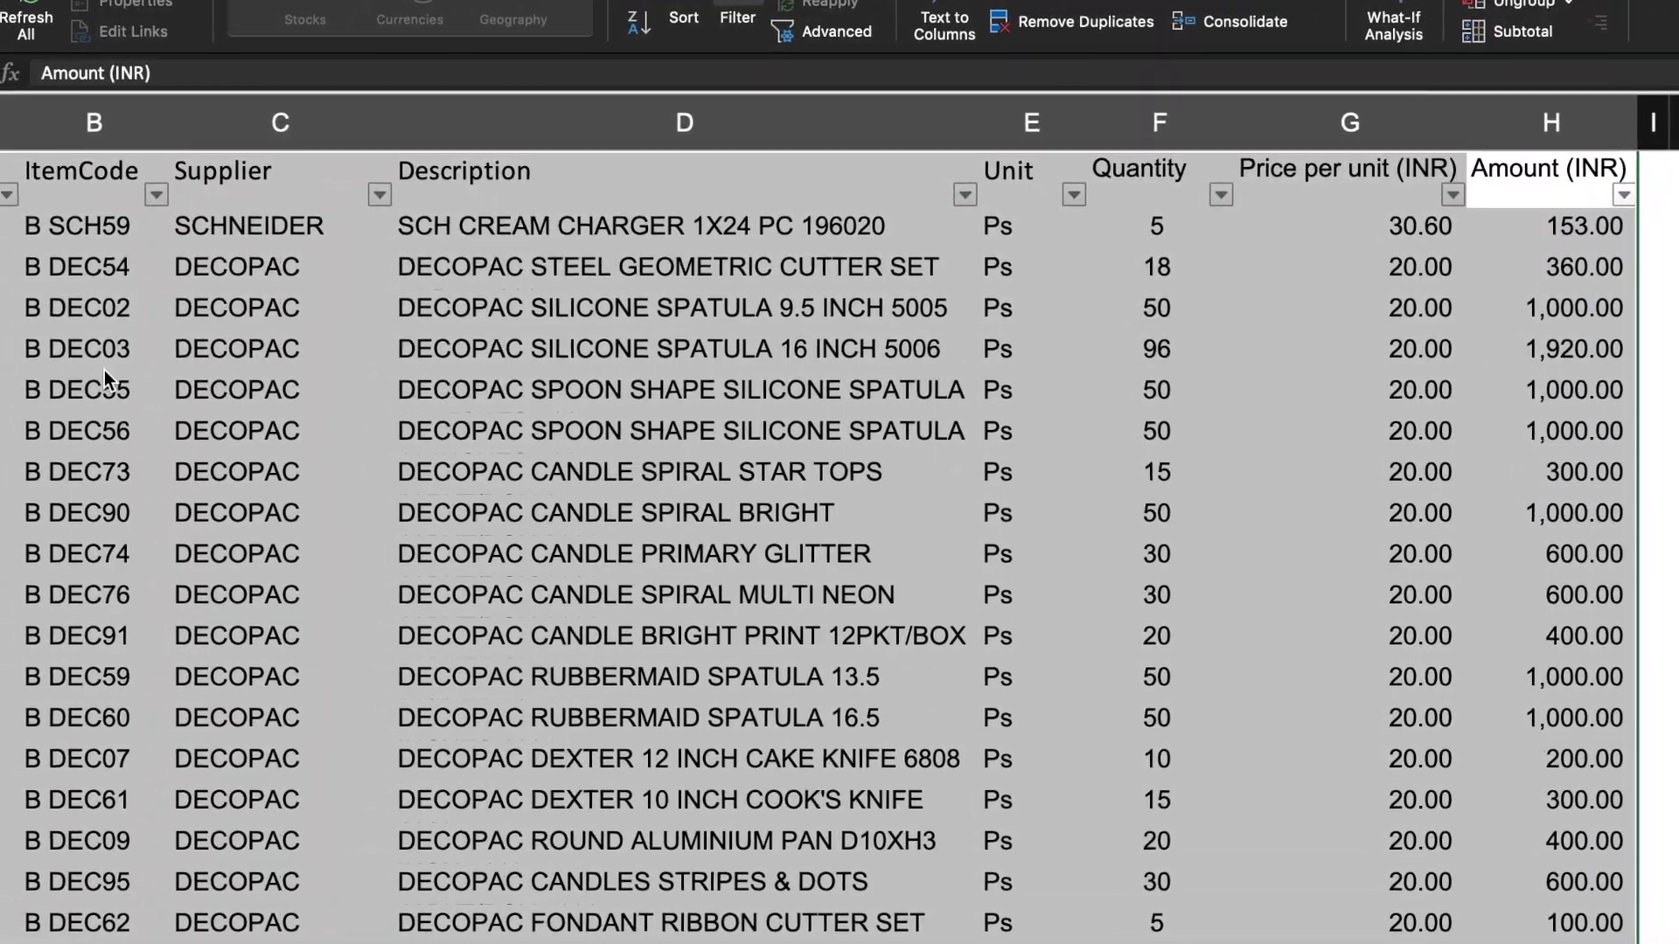
pyautogui.scroll(-20, 155, 365)
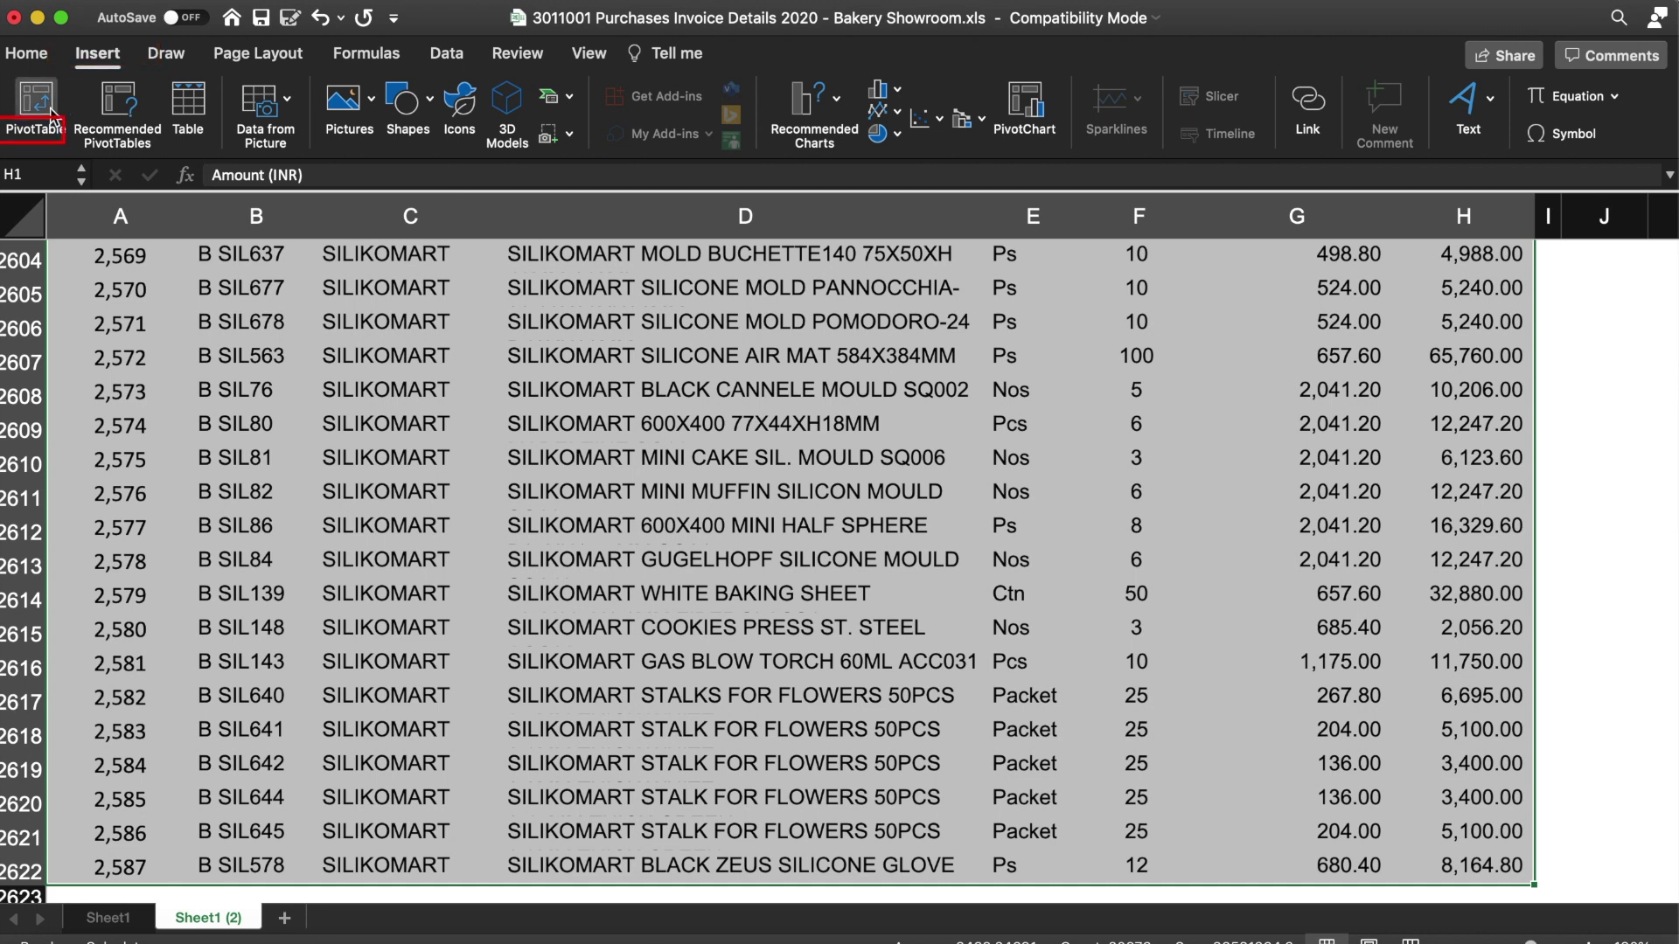
pyautogui.click(52, 112)
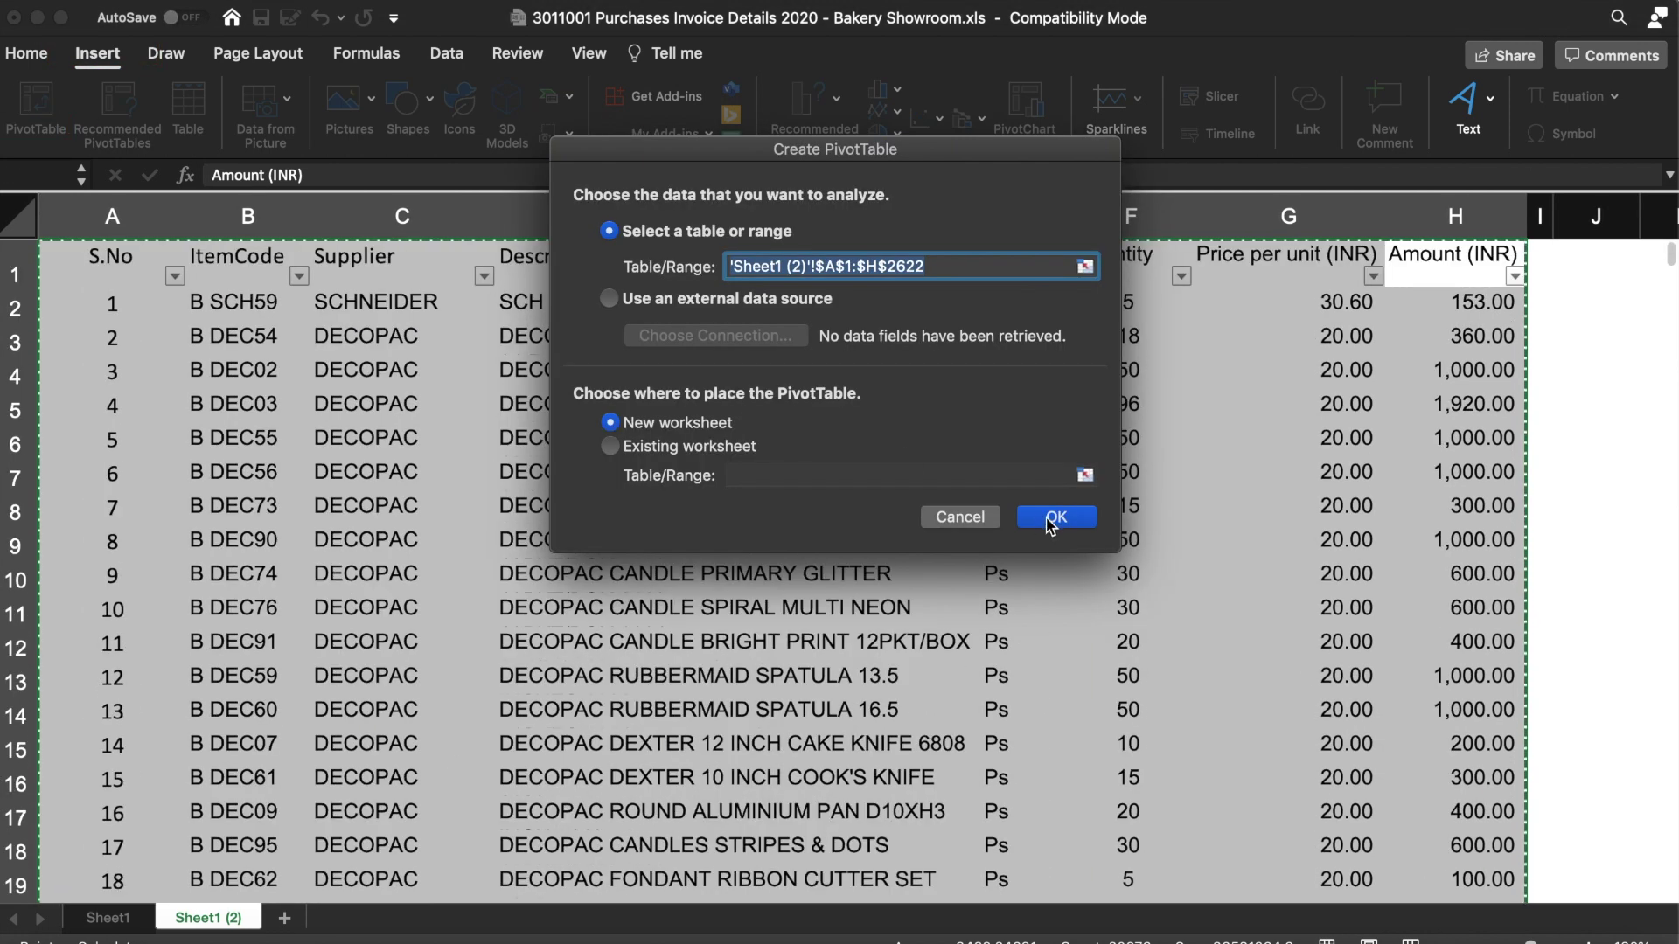
pyautogui.click(1052, 517)
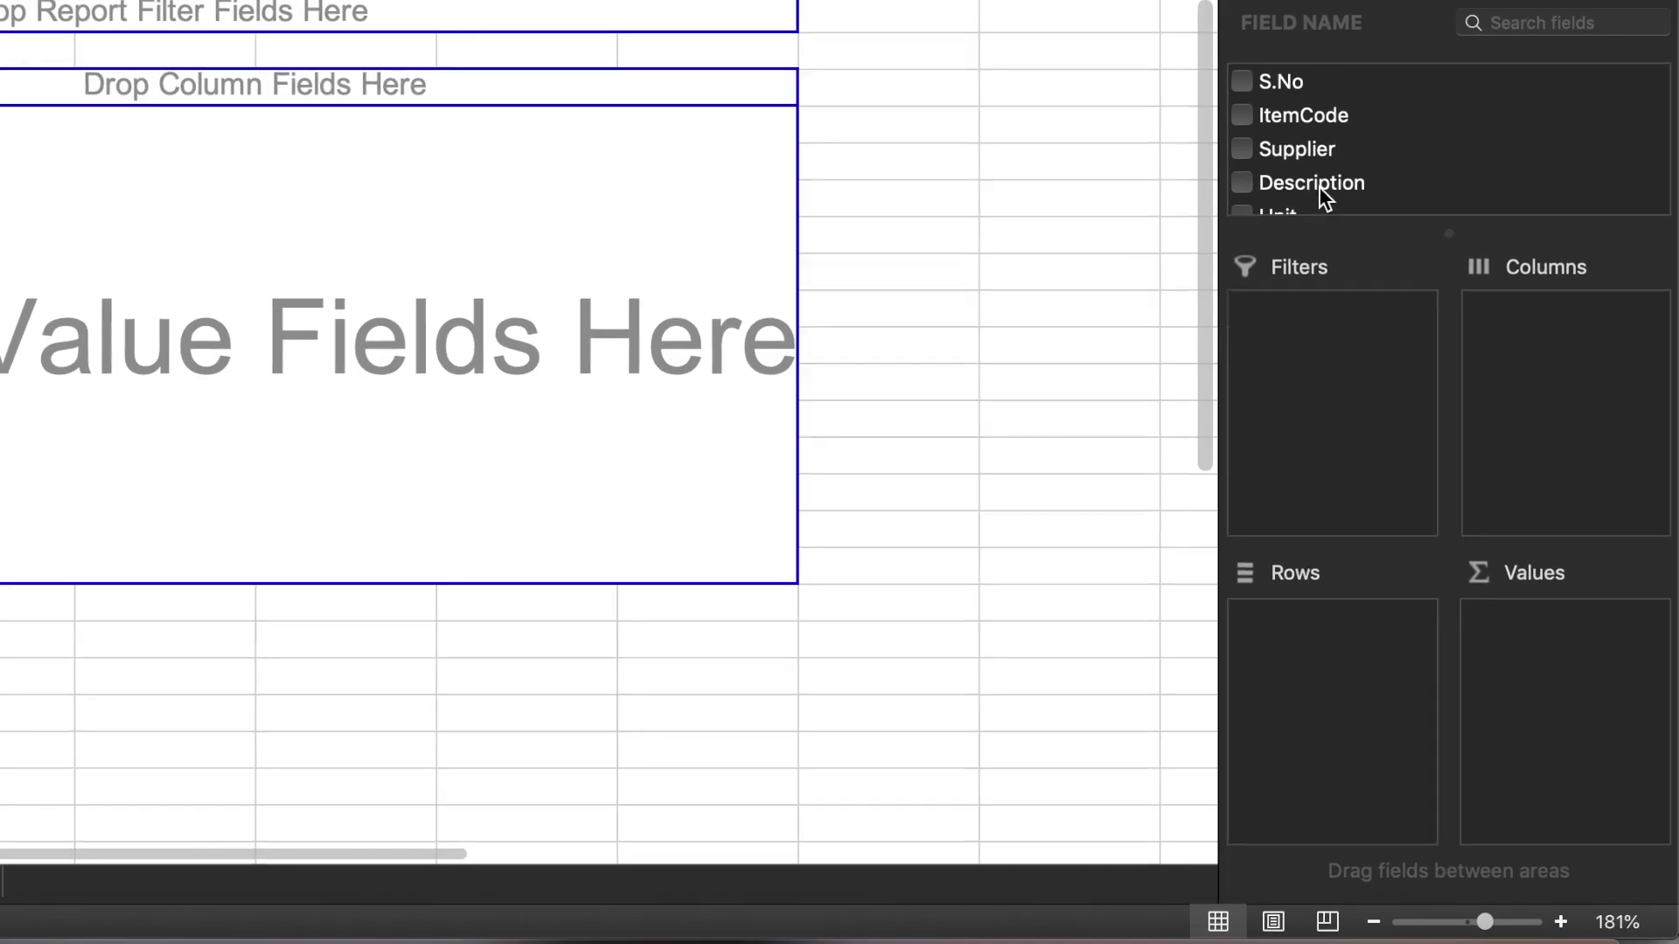
# Add Description as the PivotTable's row field and Price per unit (INR) as its value field.
pyautogui.moveTo(1324, 197); pyautogui.dragTo(1338, 674)
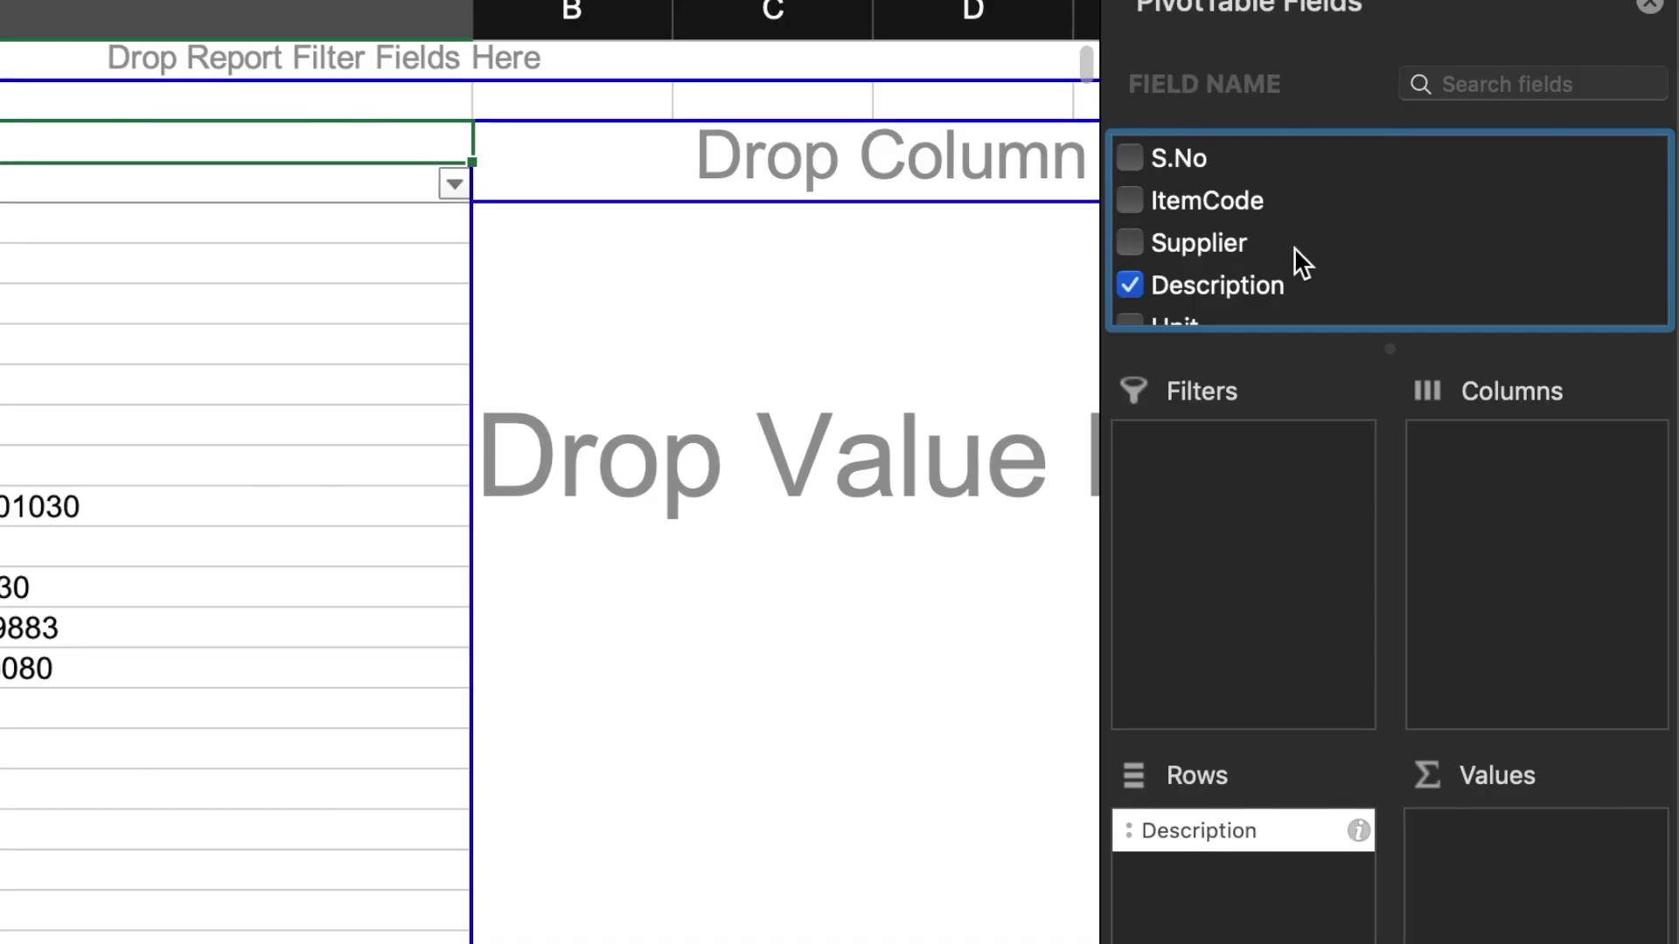
pyautogui.scroll(-3, 1443, 320)
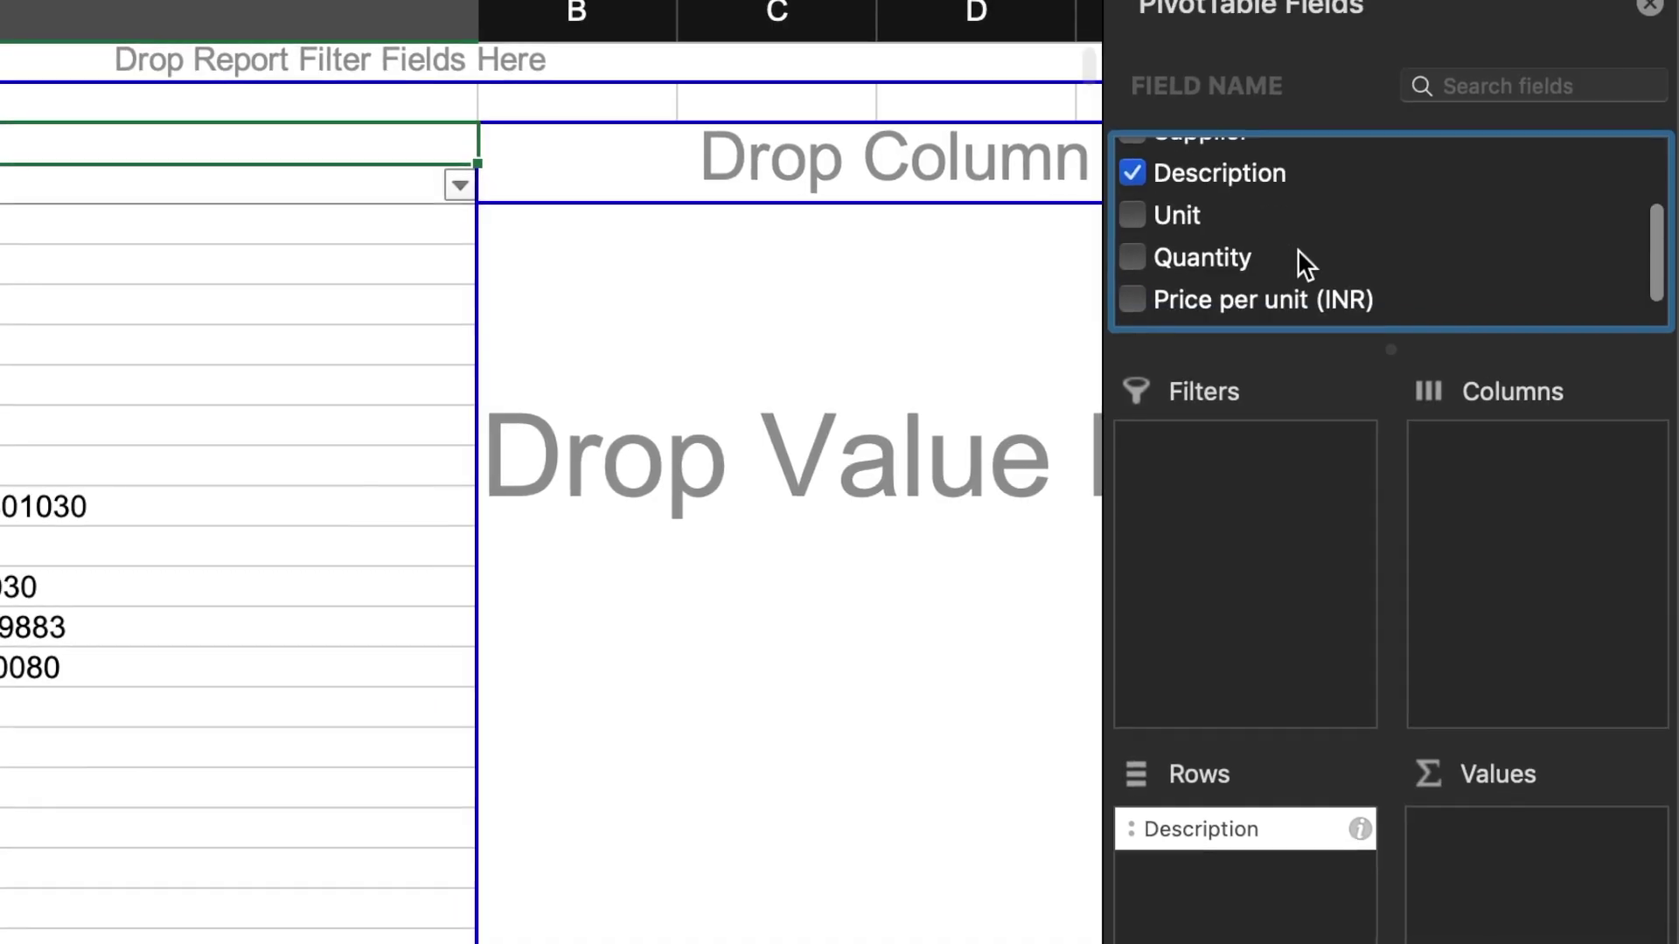
pyautogui.moveTo(1309, 271); pyautogui.dragTo(1586, 784)
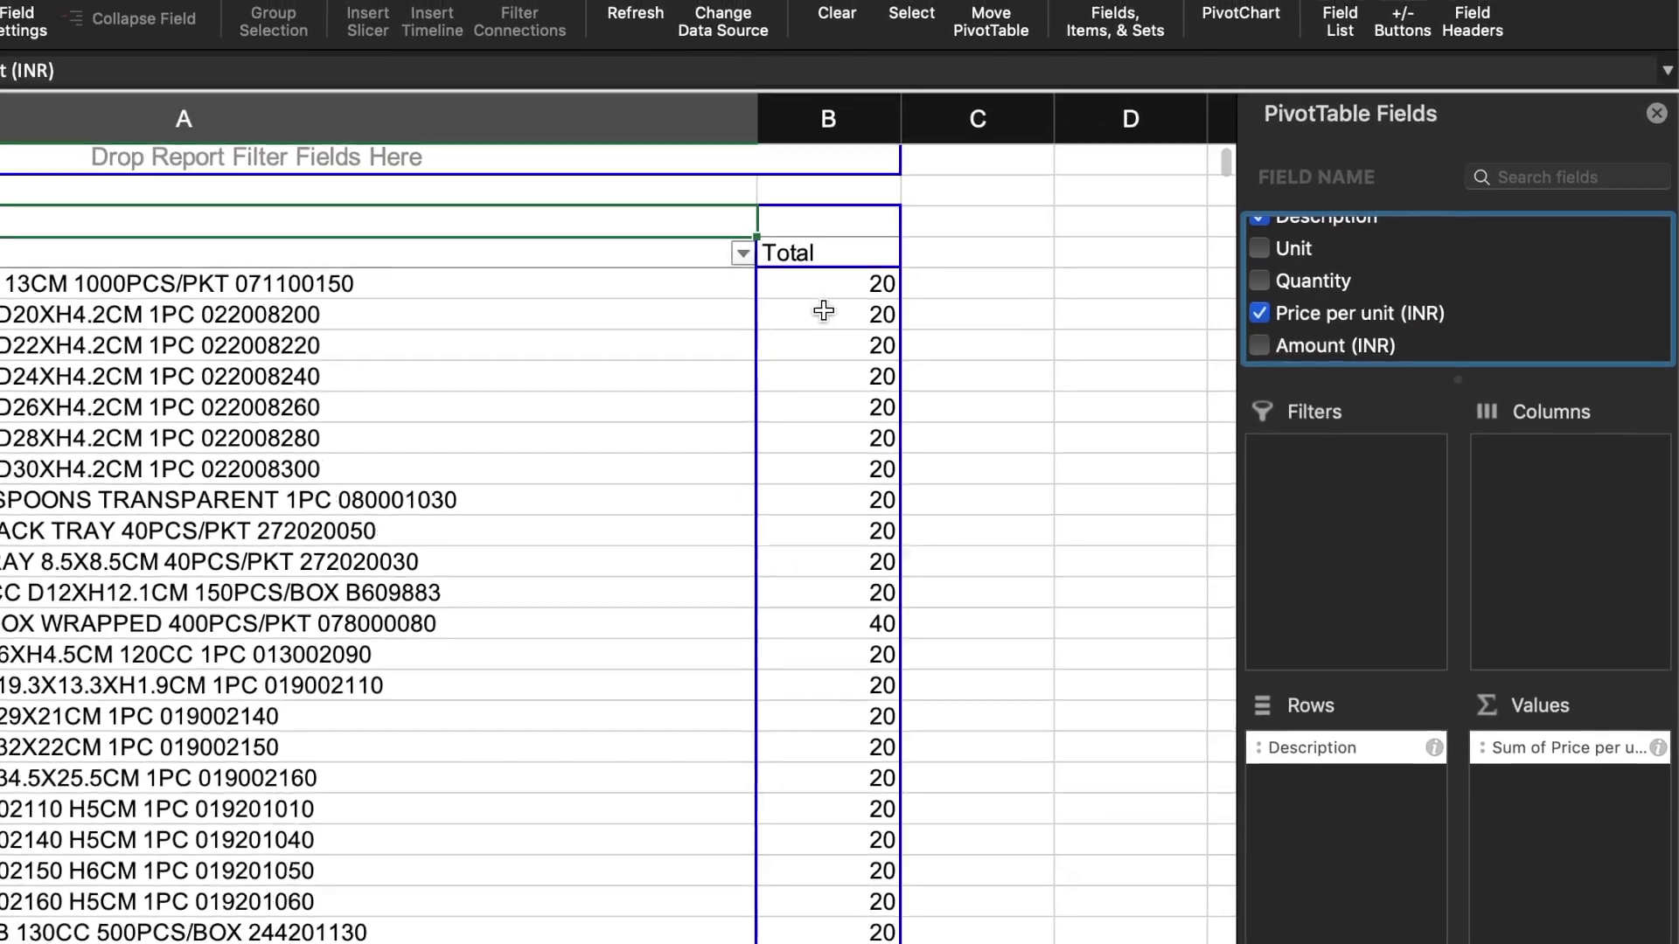
# Change the Price per unit (INR) value field to summarize by StdDevp instead of Sum.
pyautogui.click(773, 299)
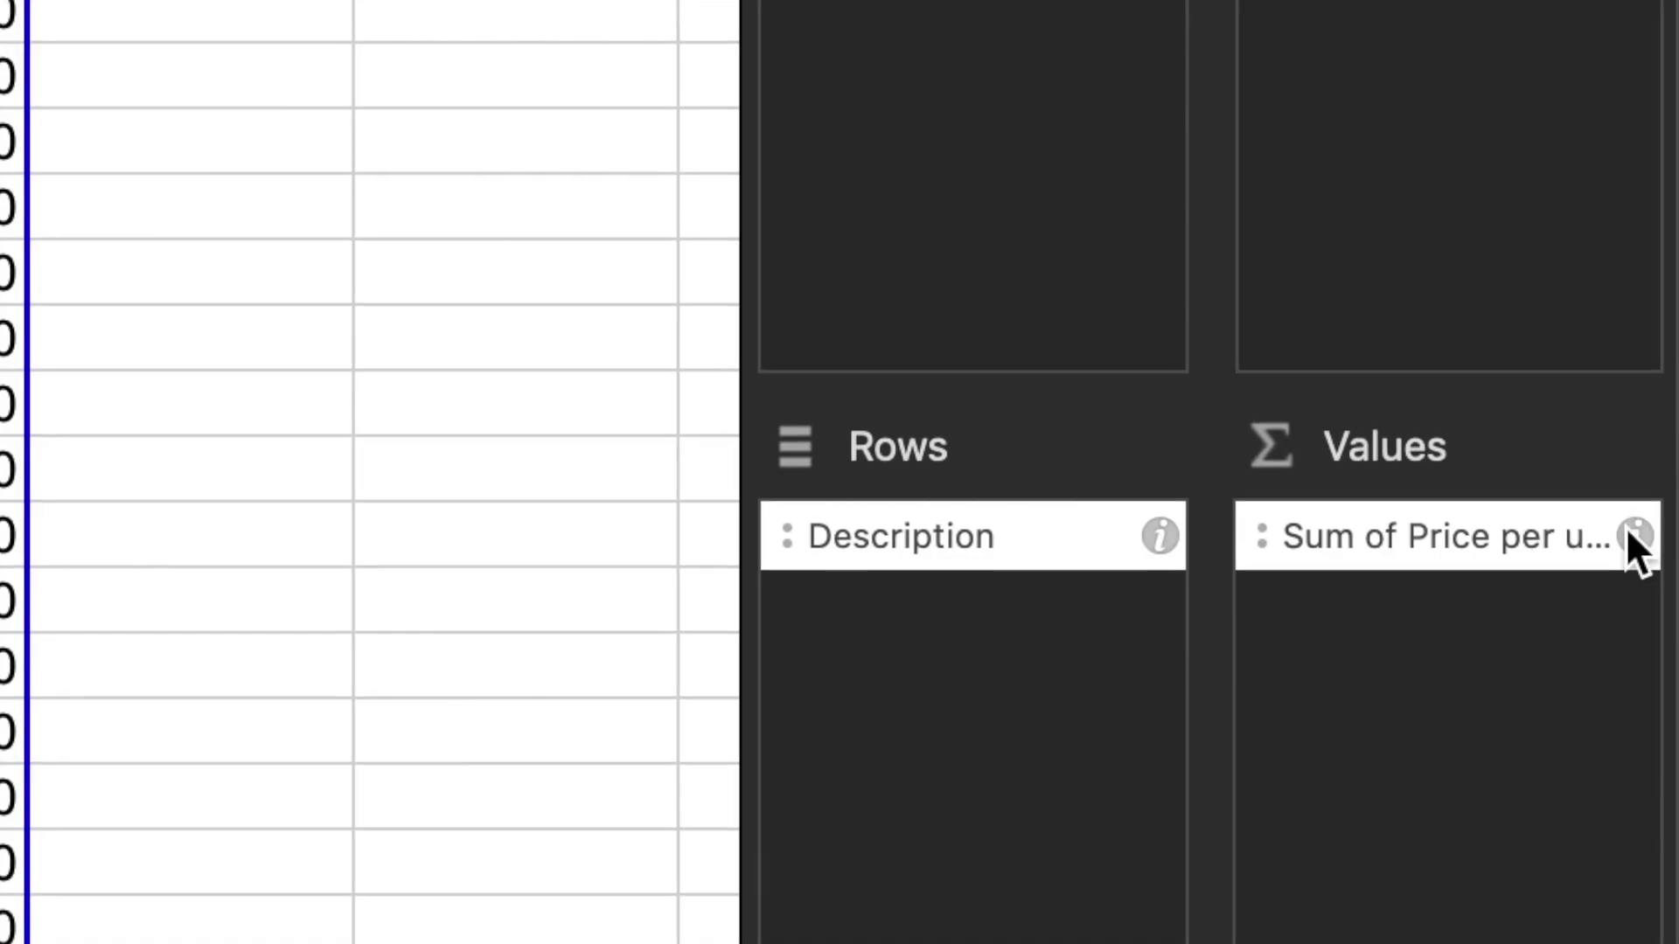
pyautogui.click(1631, 533)
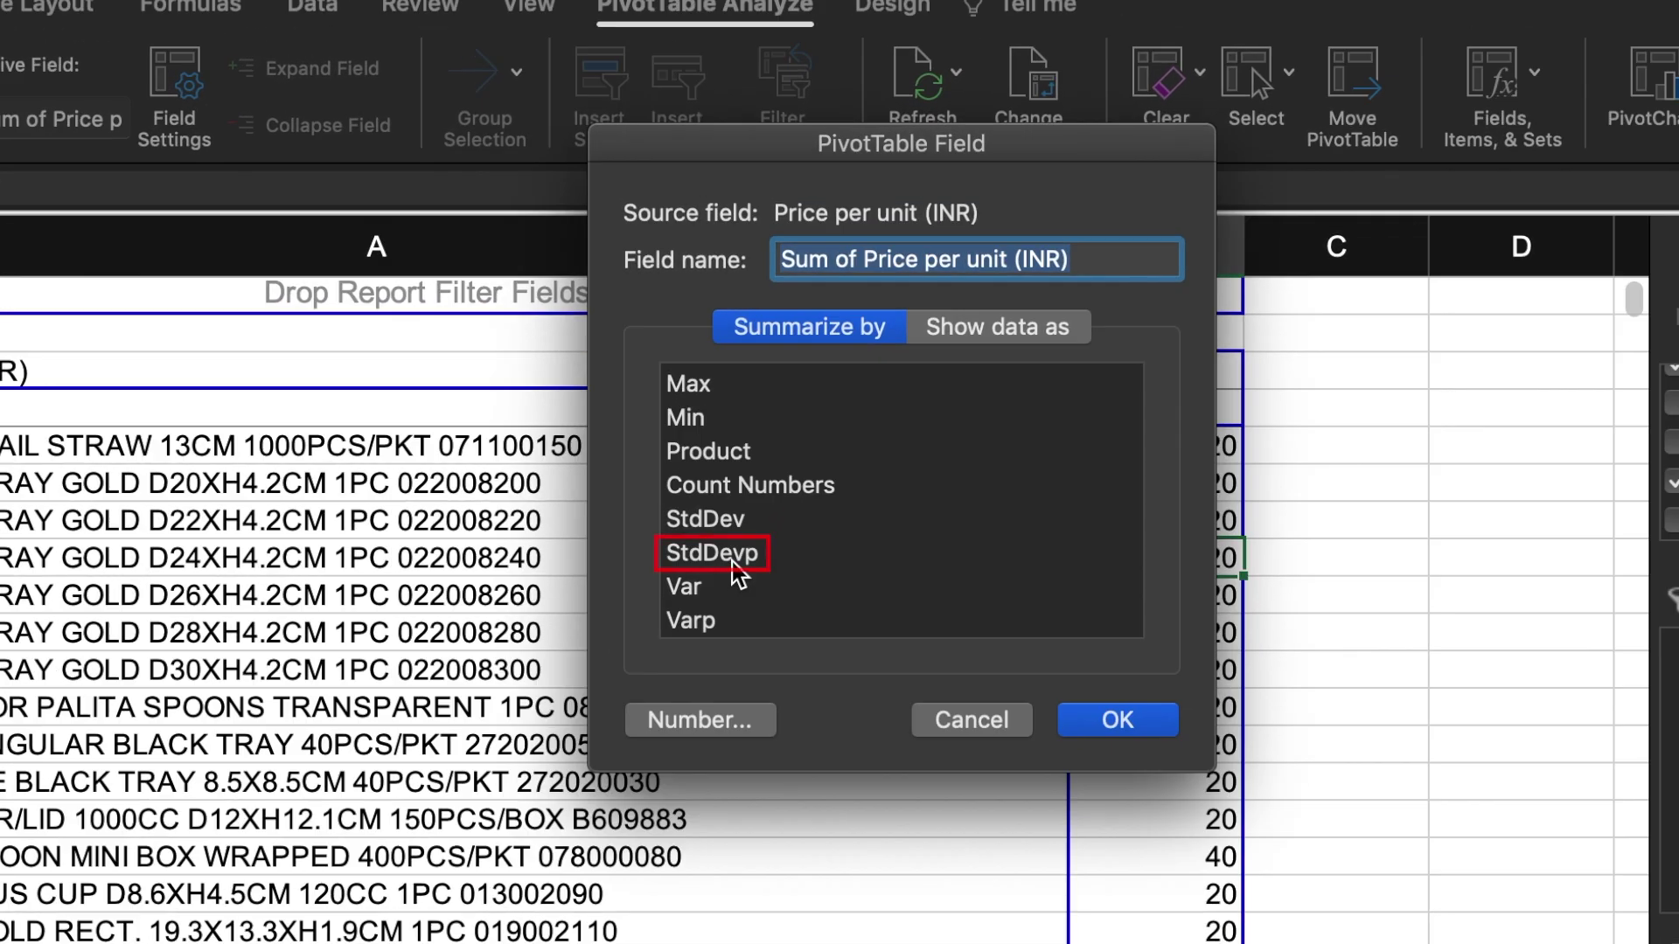
pyautogui.click(695, 490)
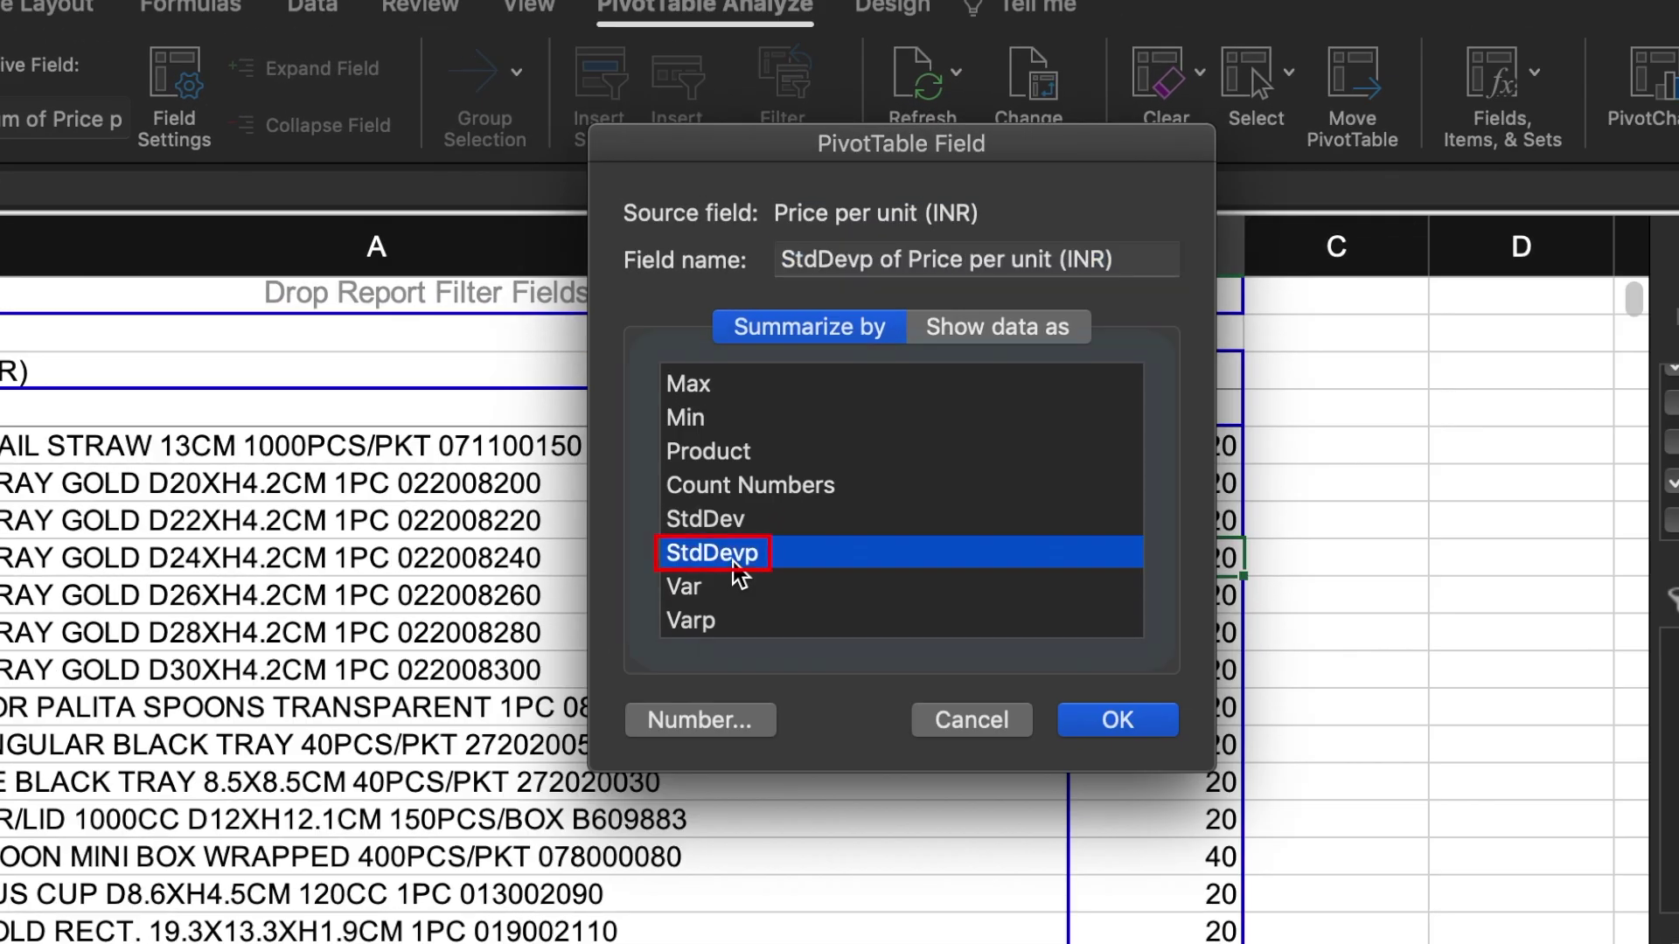
pyautogui.click(1117, 720)
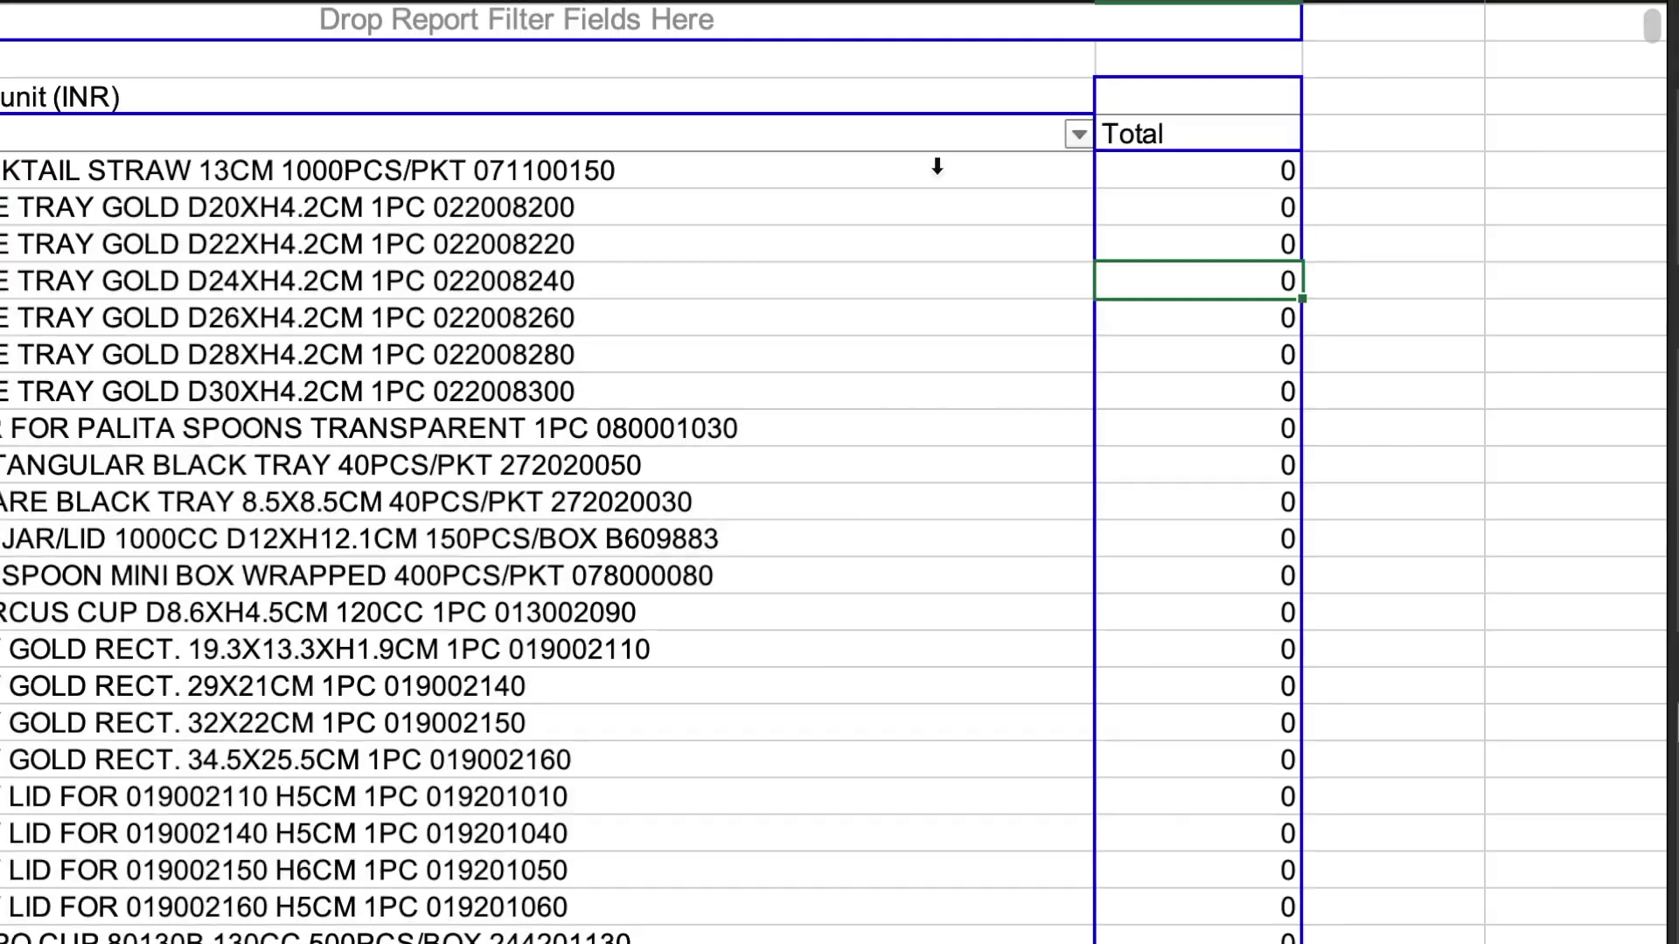
# Sort the PivotTable's Description items in descending order by StdDevp of Price per unit (INR).
pyautogui.click(927, 426)
pyautogui.click(988, 413)
pyautogui.click(1065, 146)
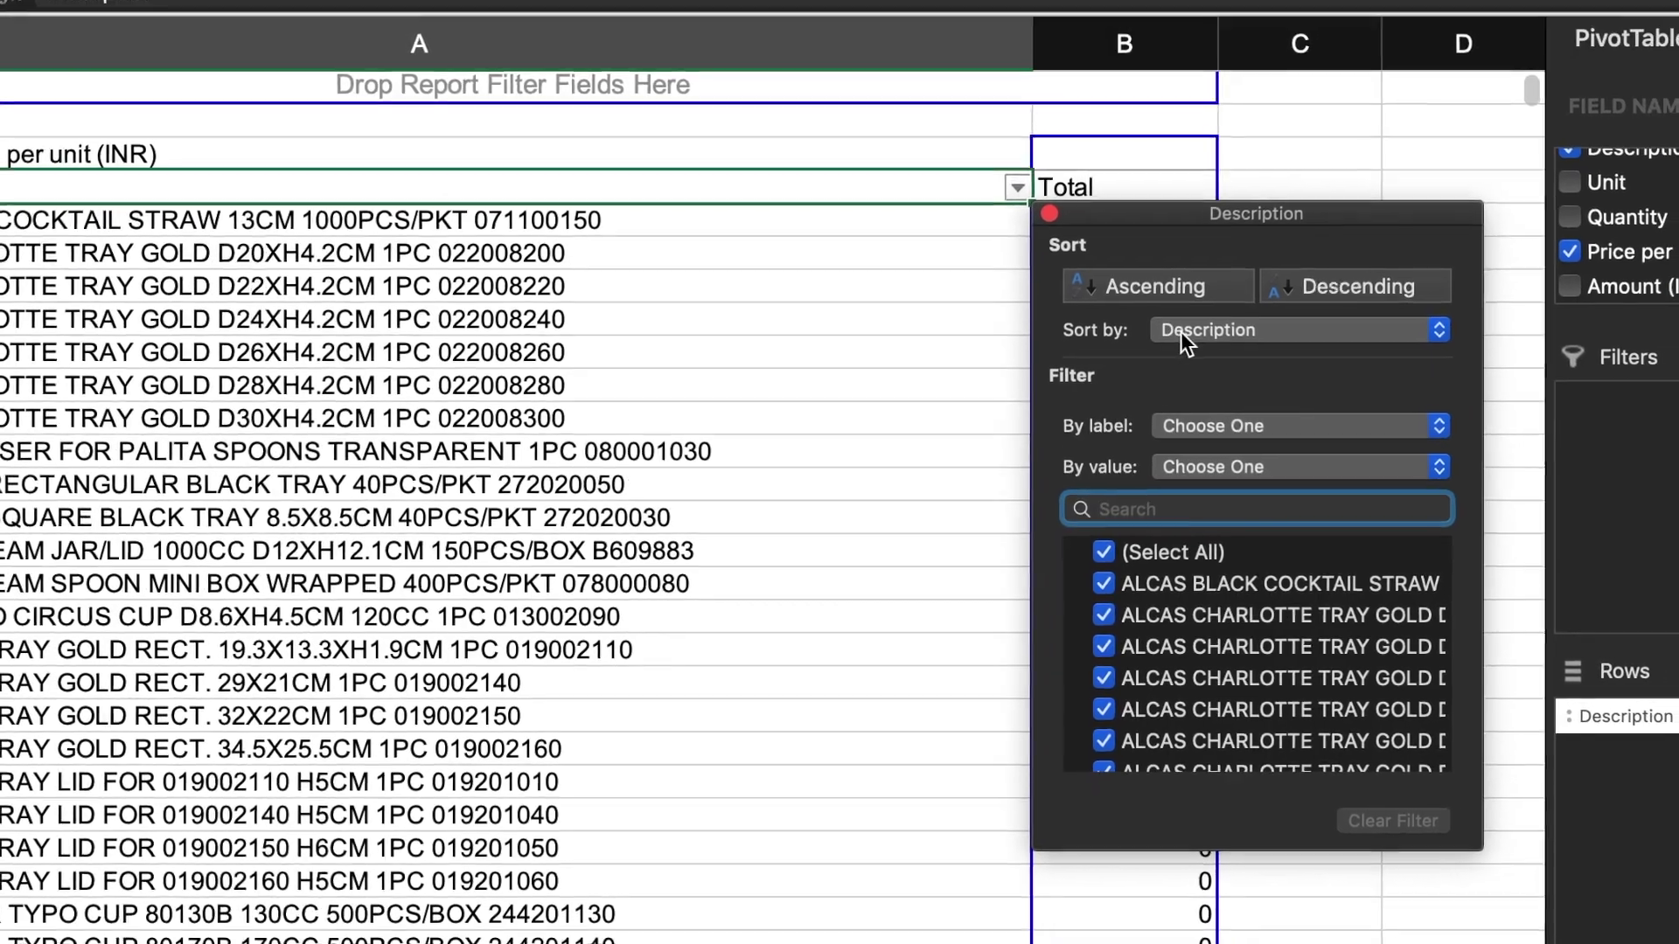
pyautogui.click(1180, 326)
pyautogui.click(1156, 377)
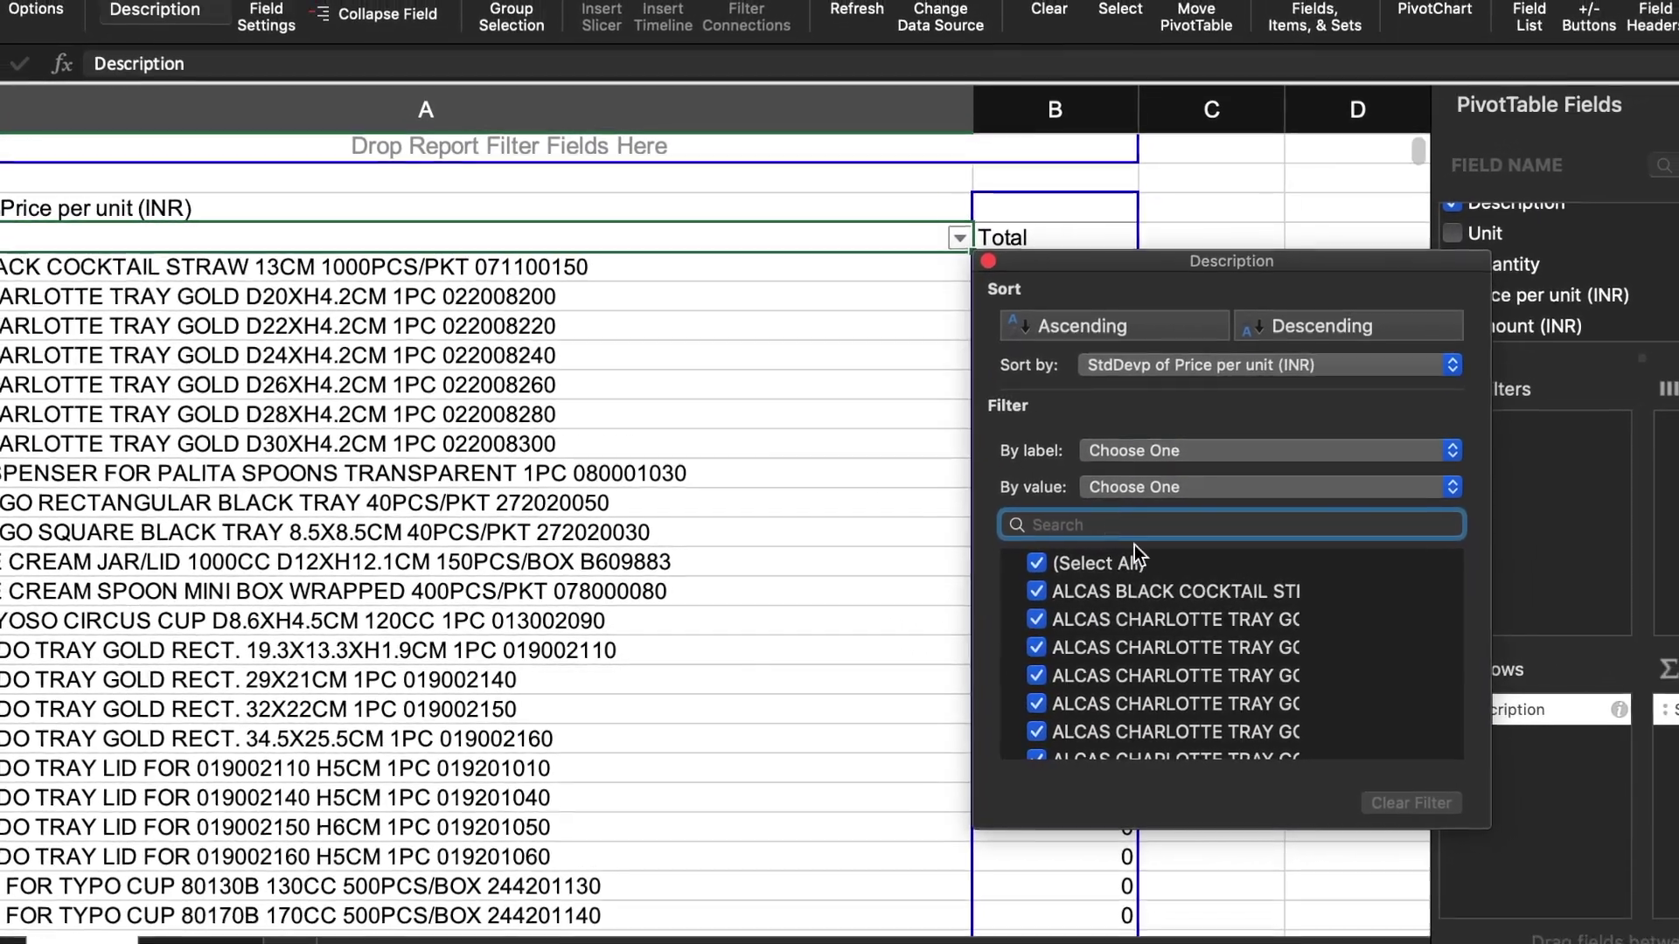
pyautogui.click(1294, 327)
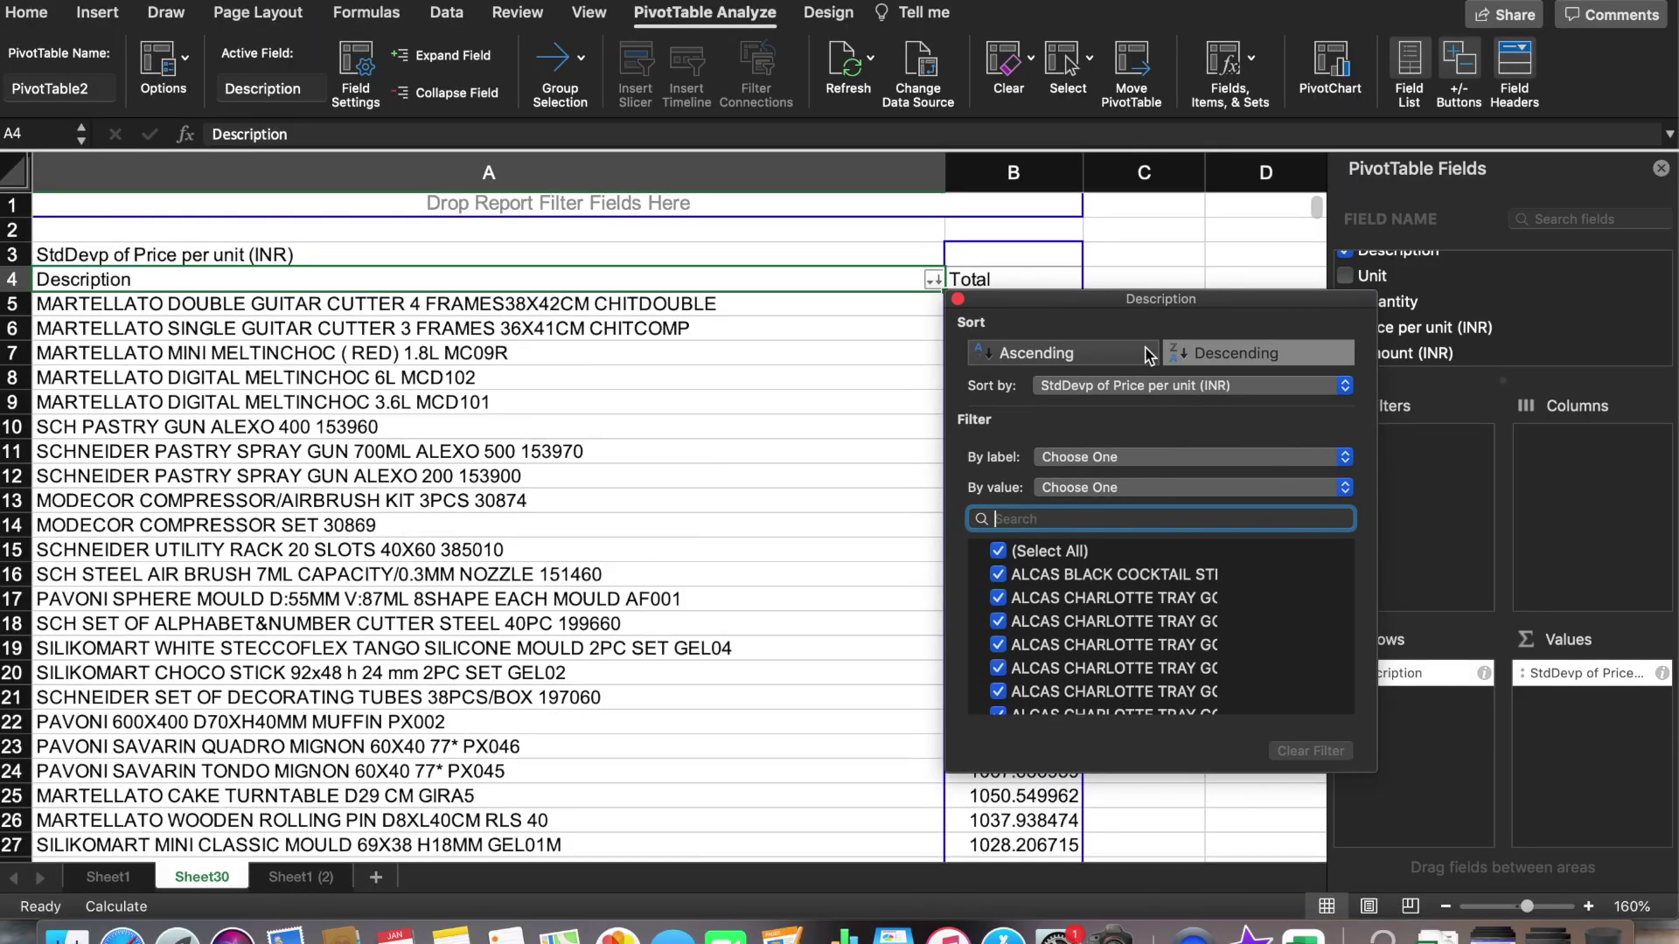
pyautogui.click(1133, 239)
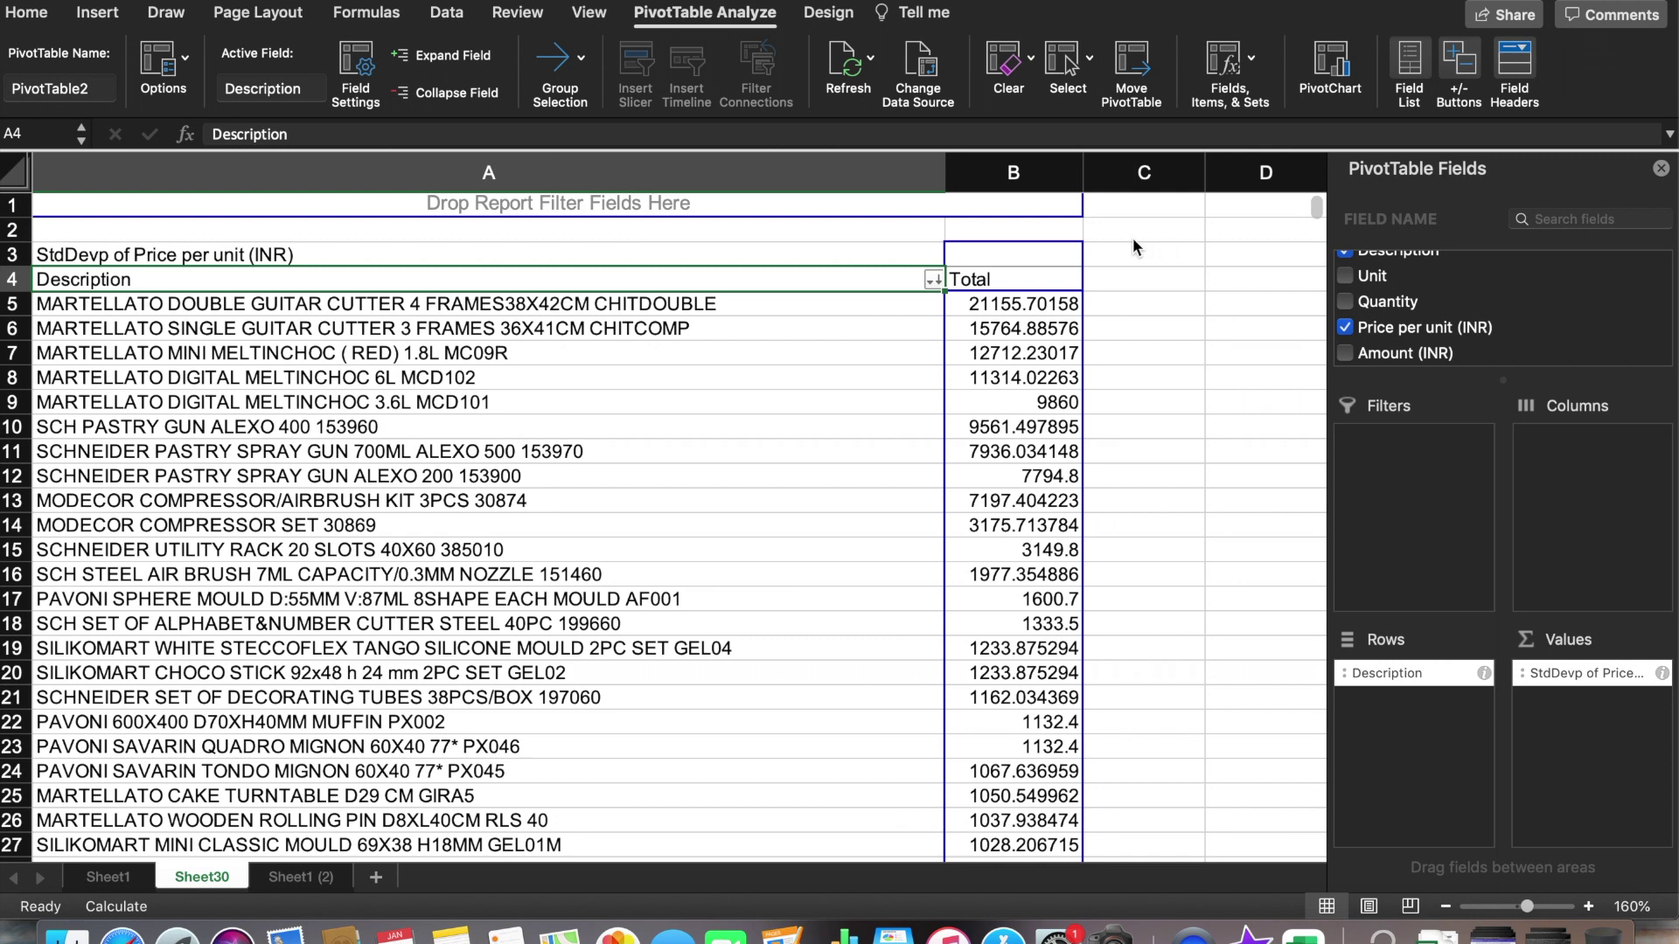
# Drill into the total for MARTELLATO DOUBLE GUITAR CUTTER 4 FRAMES to list its purchase records, and examine the unit prices.
pyautogui.click(682, 479)
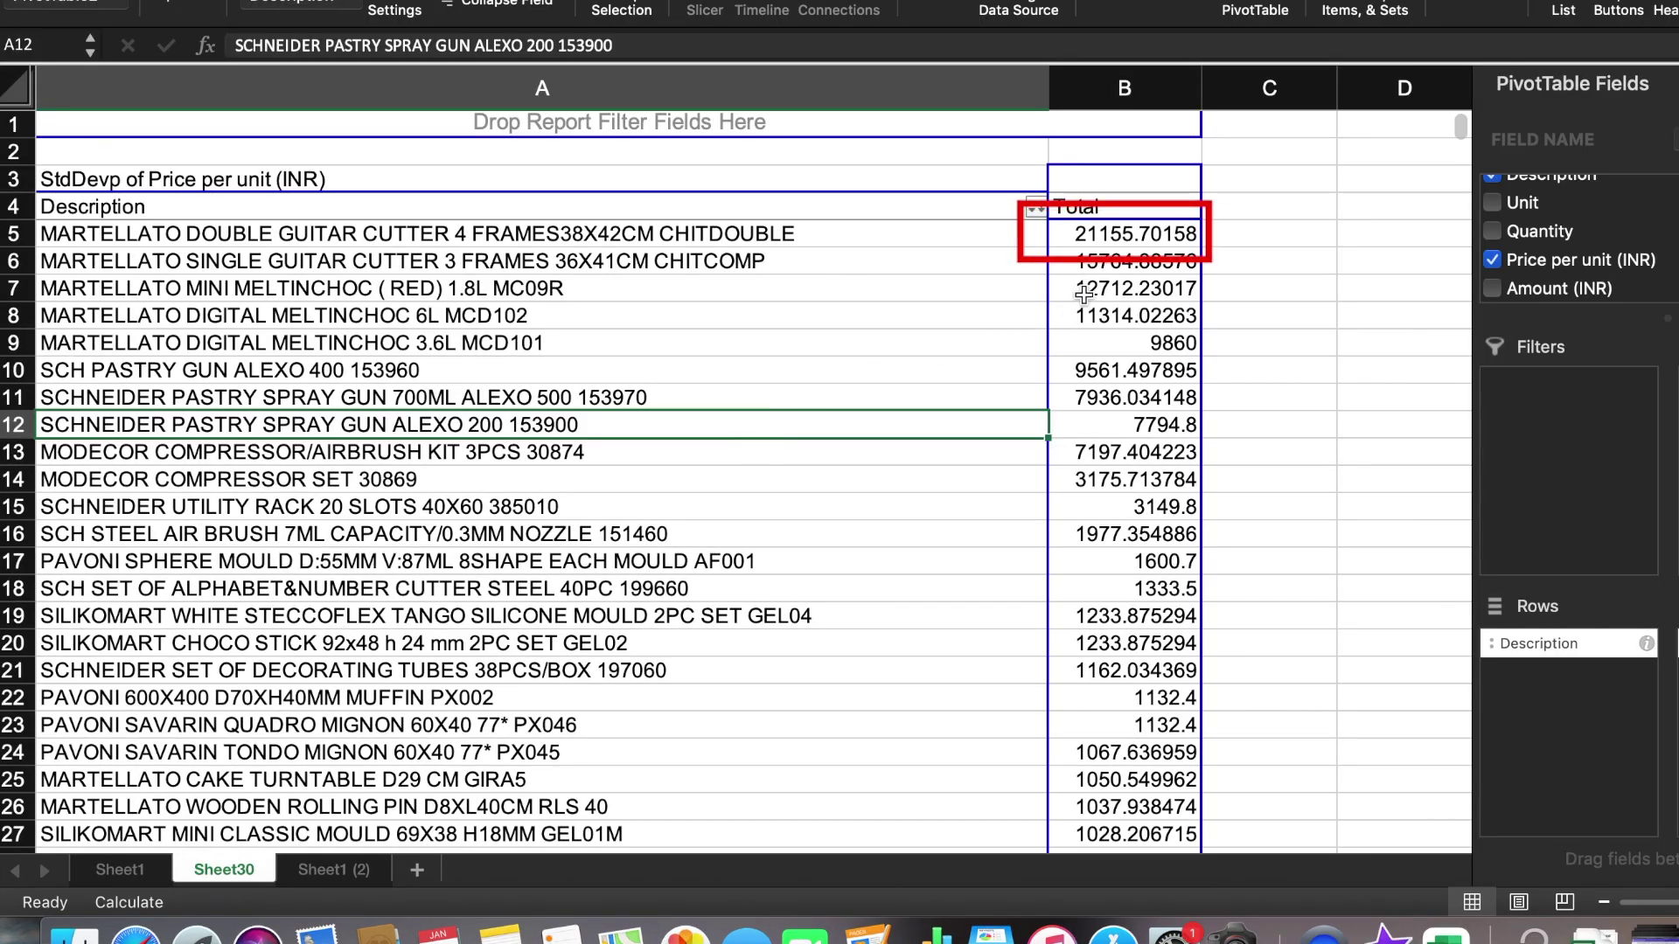
pyautogui.doubleClick(1091, 235)
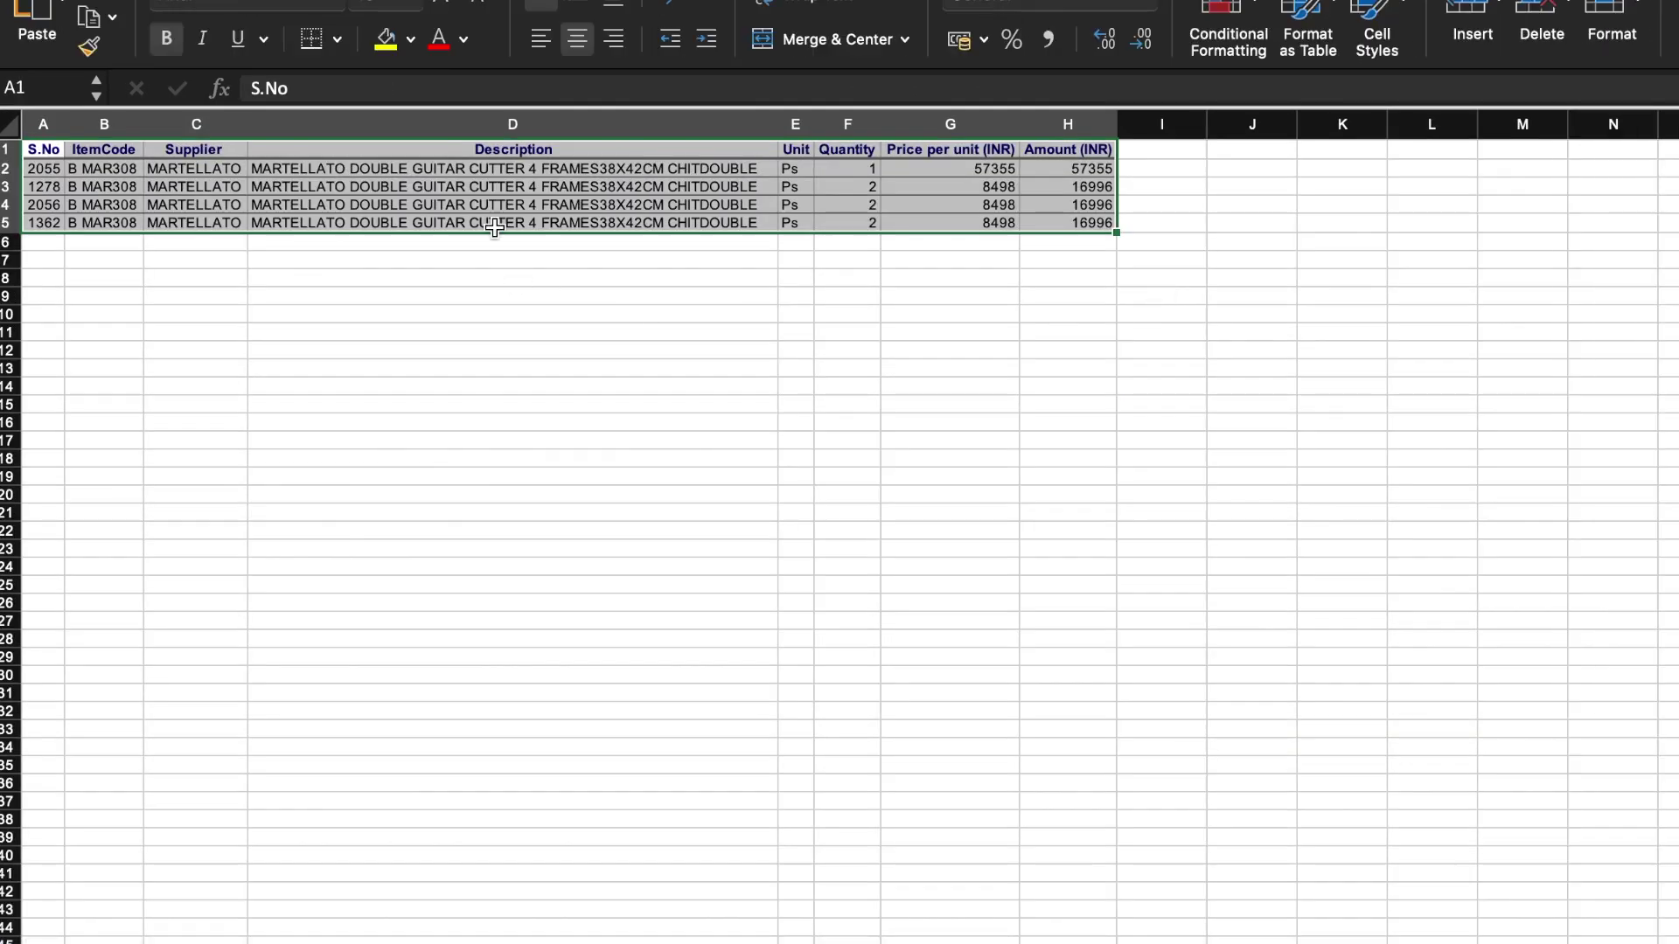
pyautogui.click(495, 228)
pyautogui.scroll(5, 621, 382)
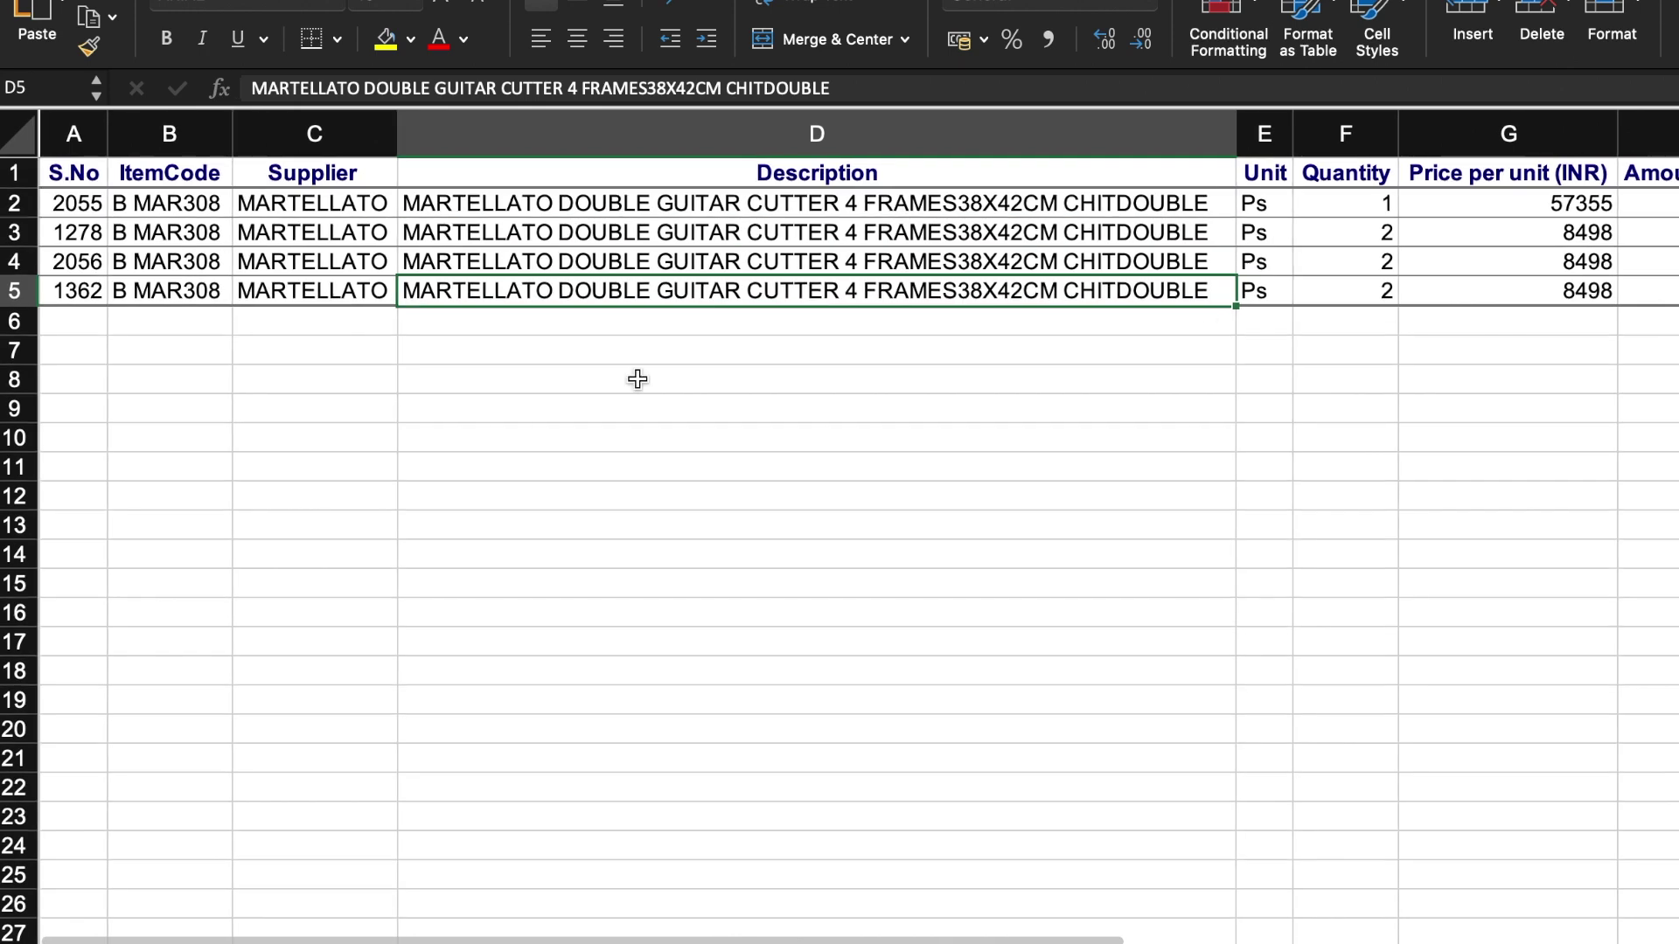
pyautogui.click(1554, 210)
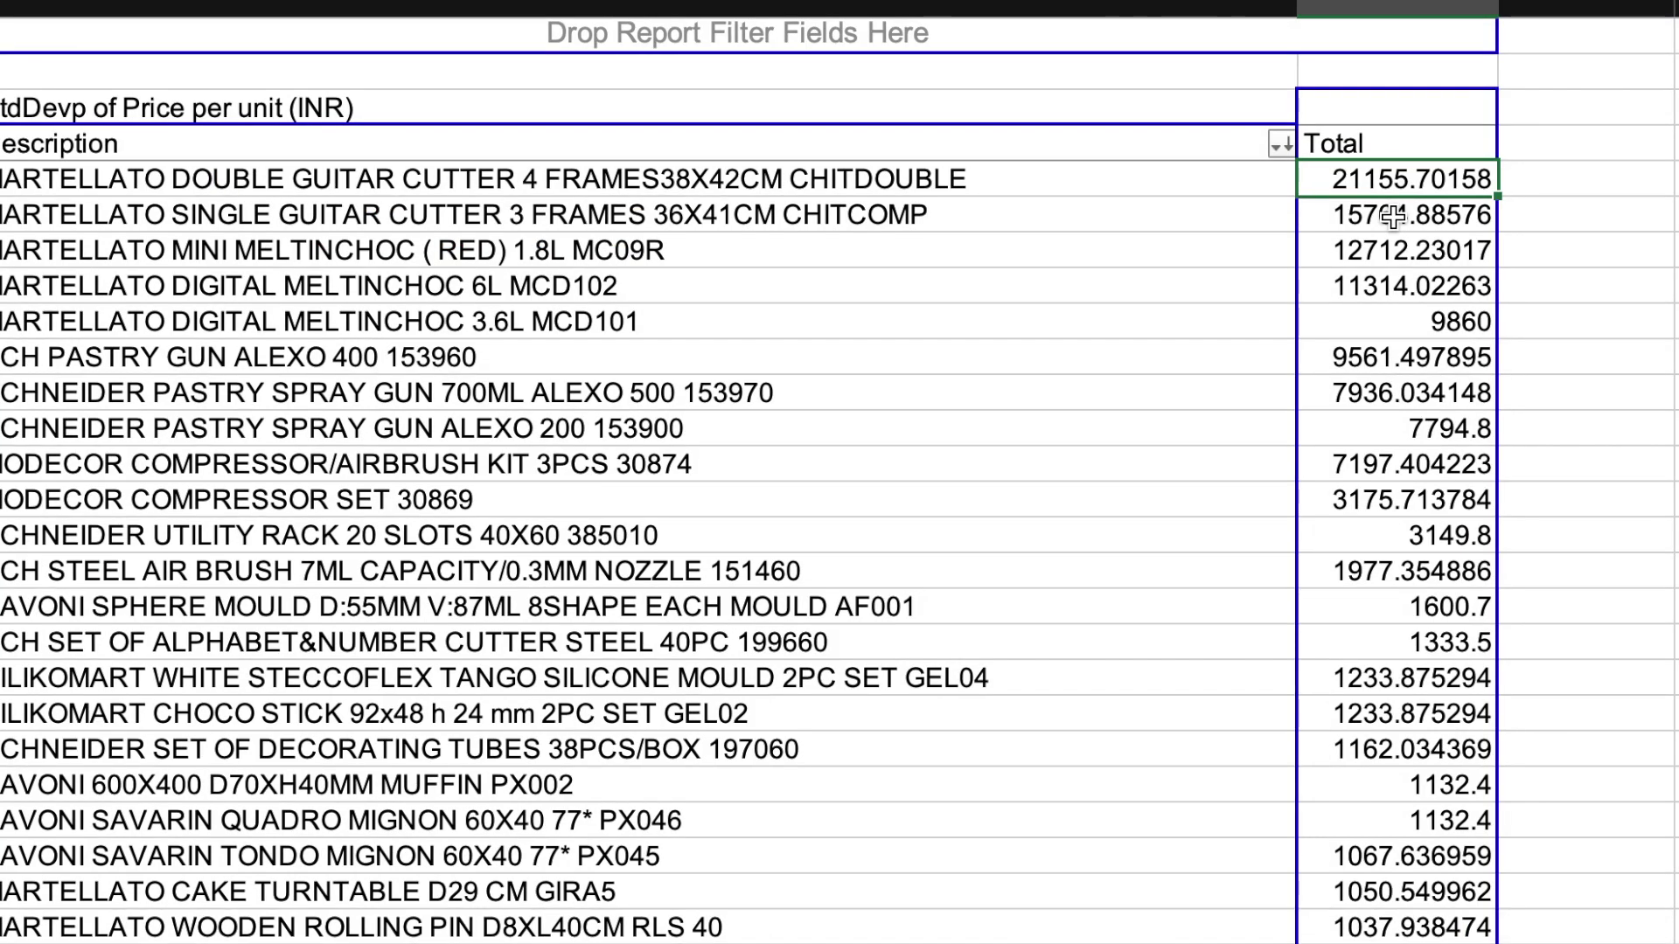
# Drill into the total for MARTELLATO SINGLE GUITAR CUTTER 3 FRAMES to list its purchase records, and compare the unit prices.
pyautogui.doubleClick(1390, 194)
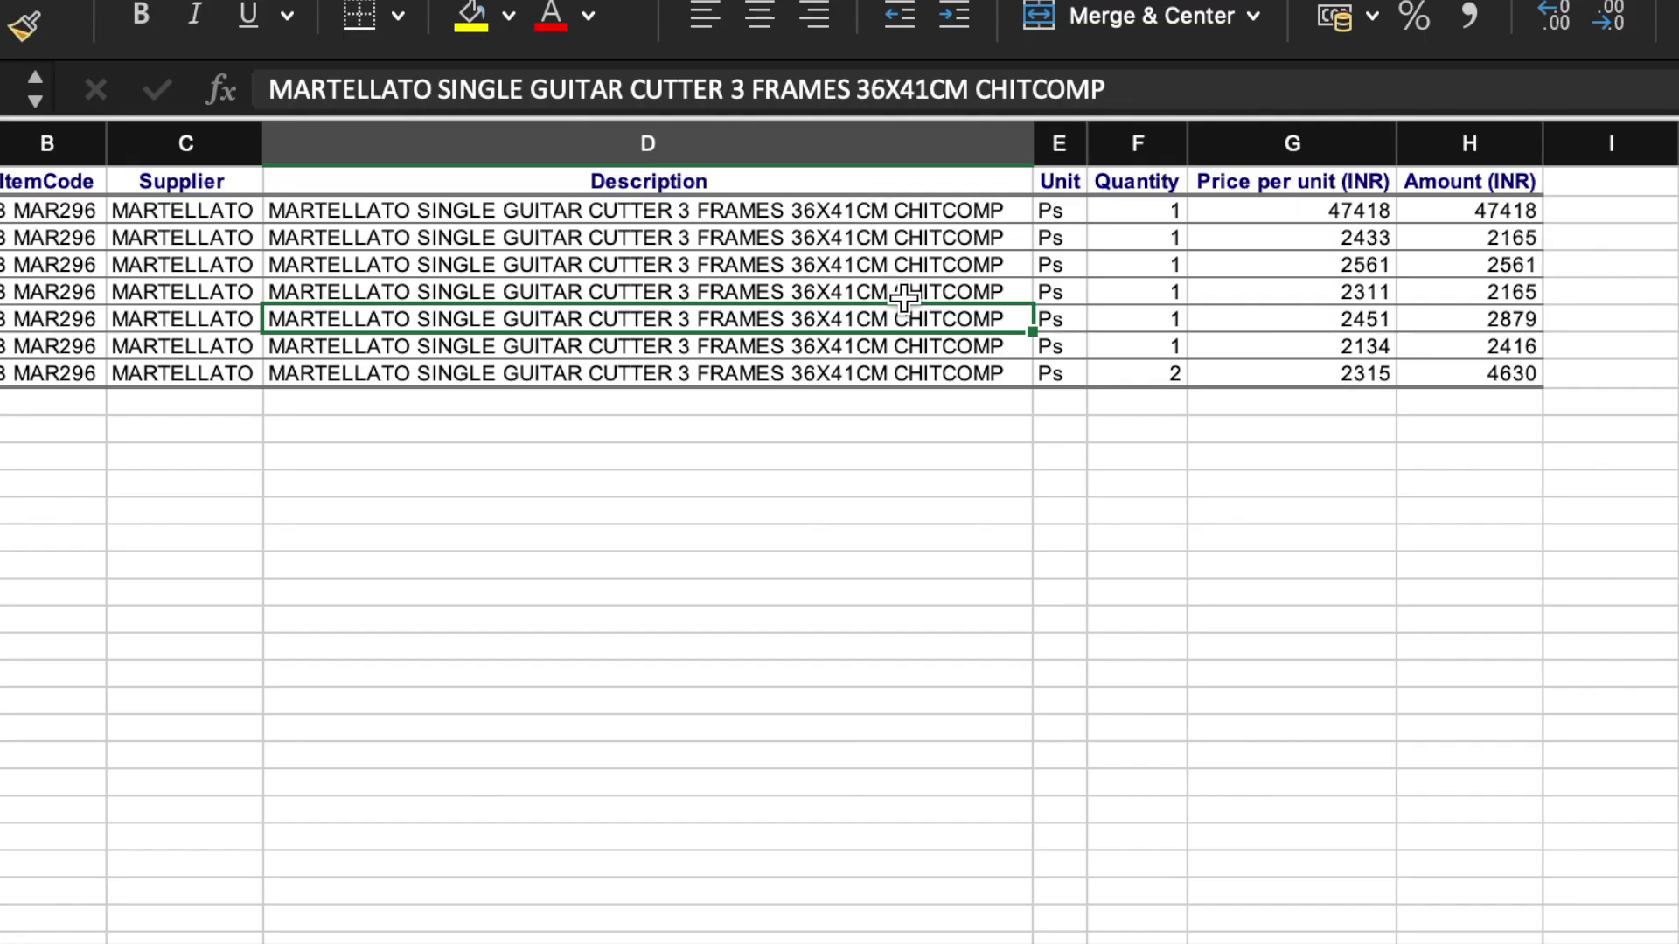
pyautogui.click(1305, 352)
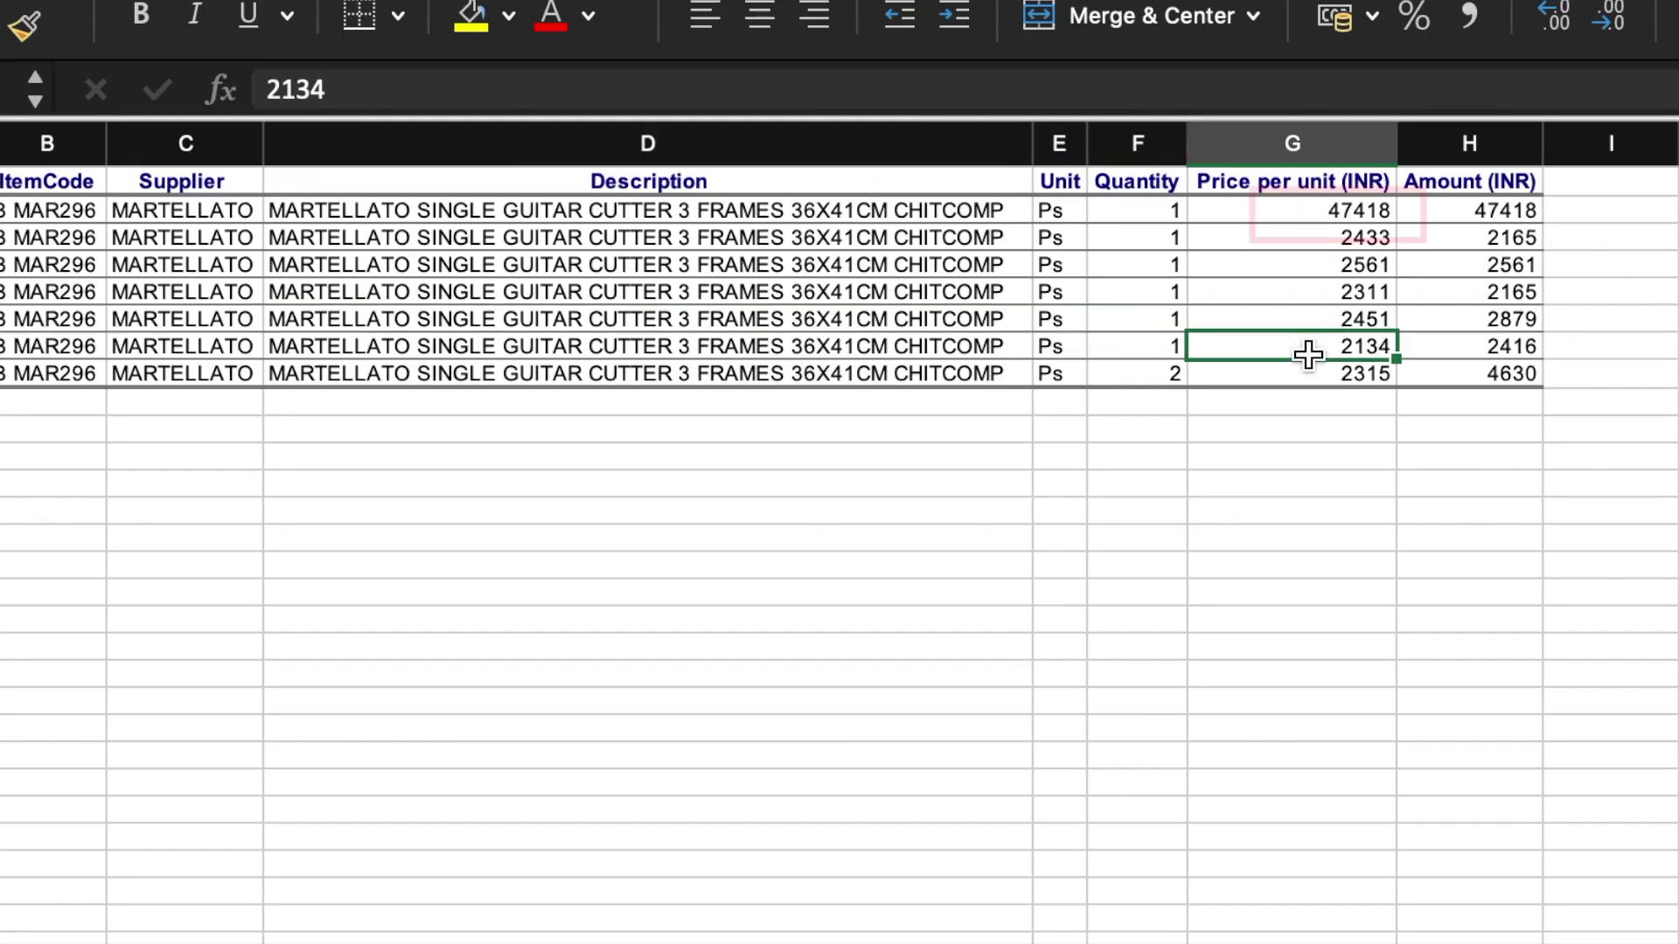
pyautogui.click(1307, 318)
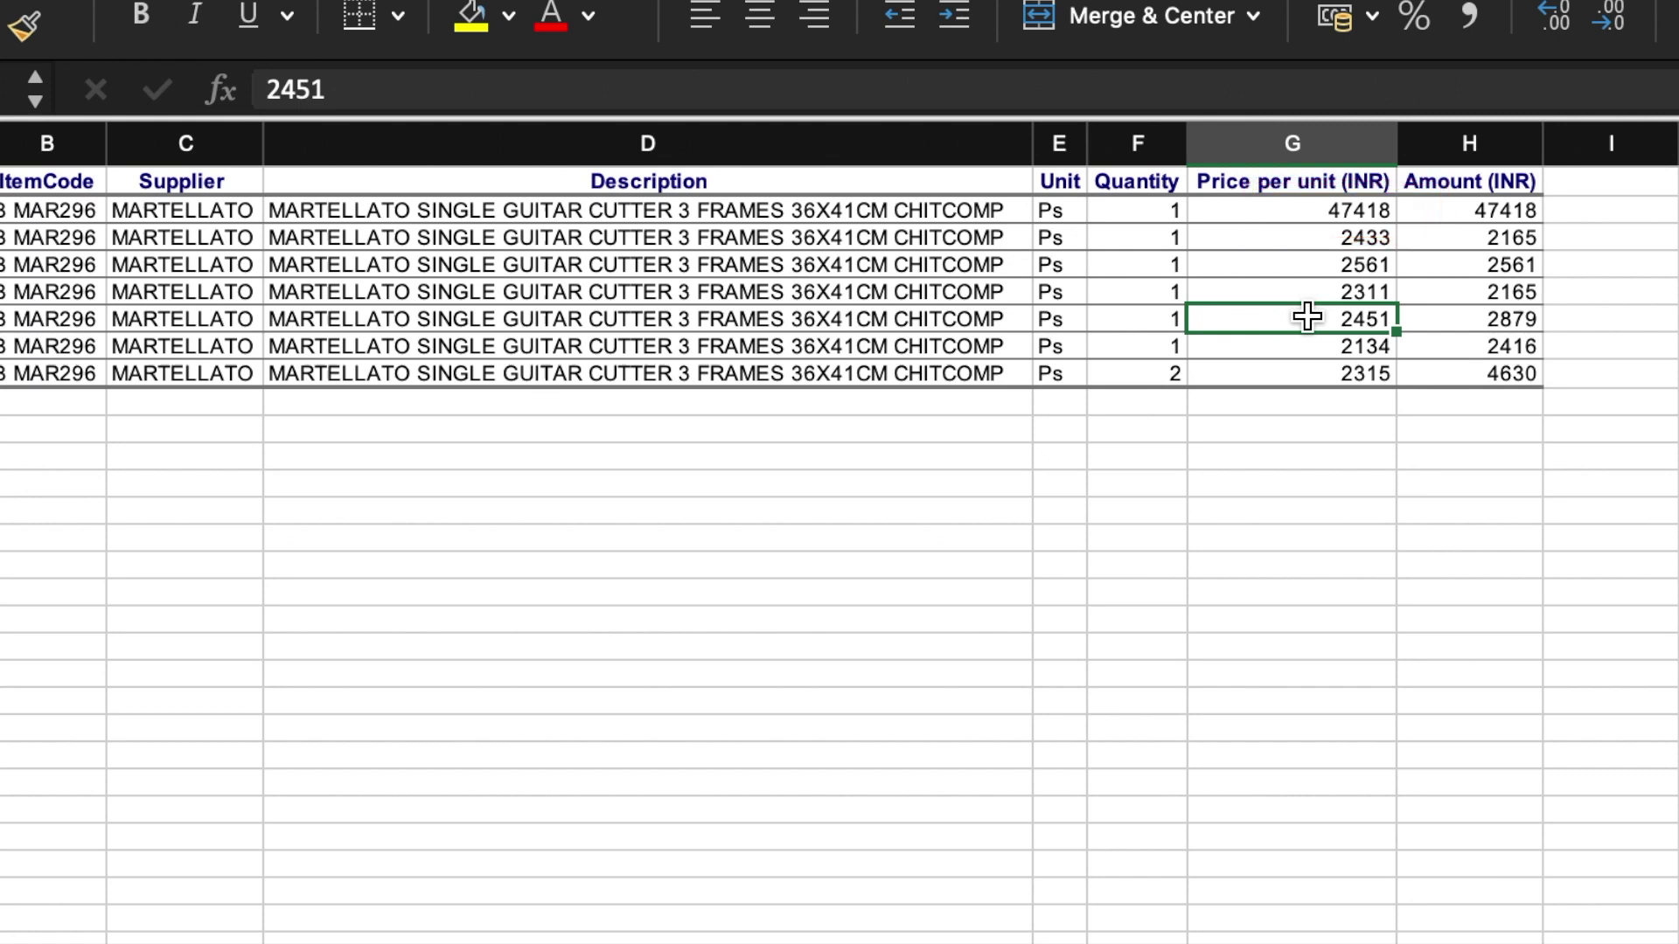
pyautogui.click(1290, 267)
pyautogui.click(1300, 342)
# Return to the PivotTable on Sheet30 and add Amount (INR) as a summed value field beside the price deviation.
pyautogui.click(425, 844)
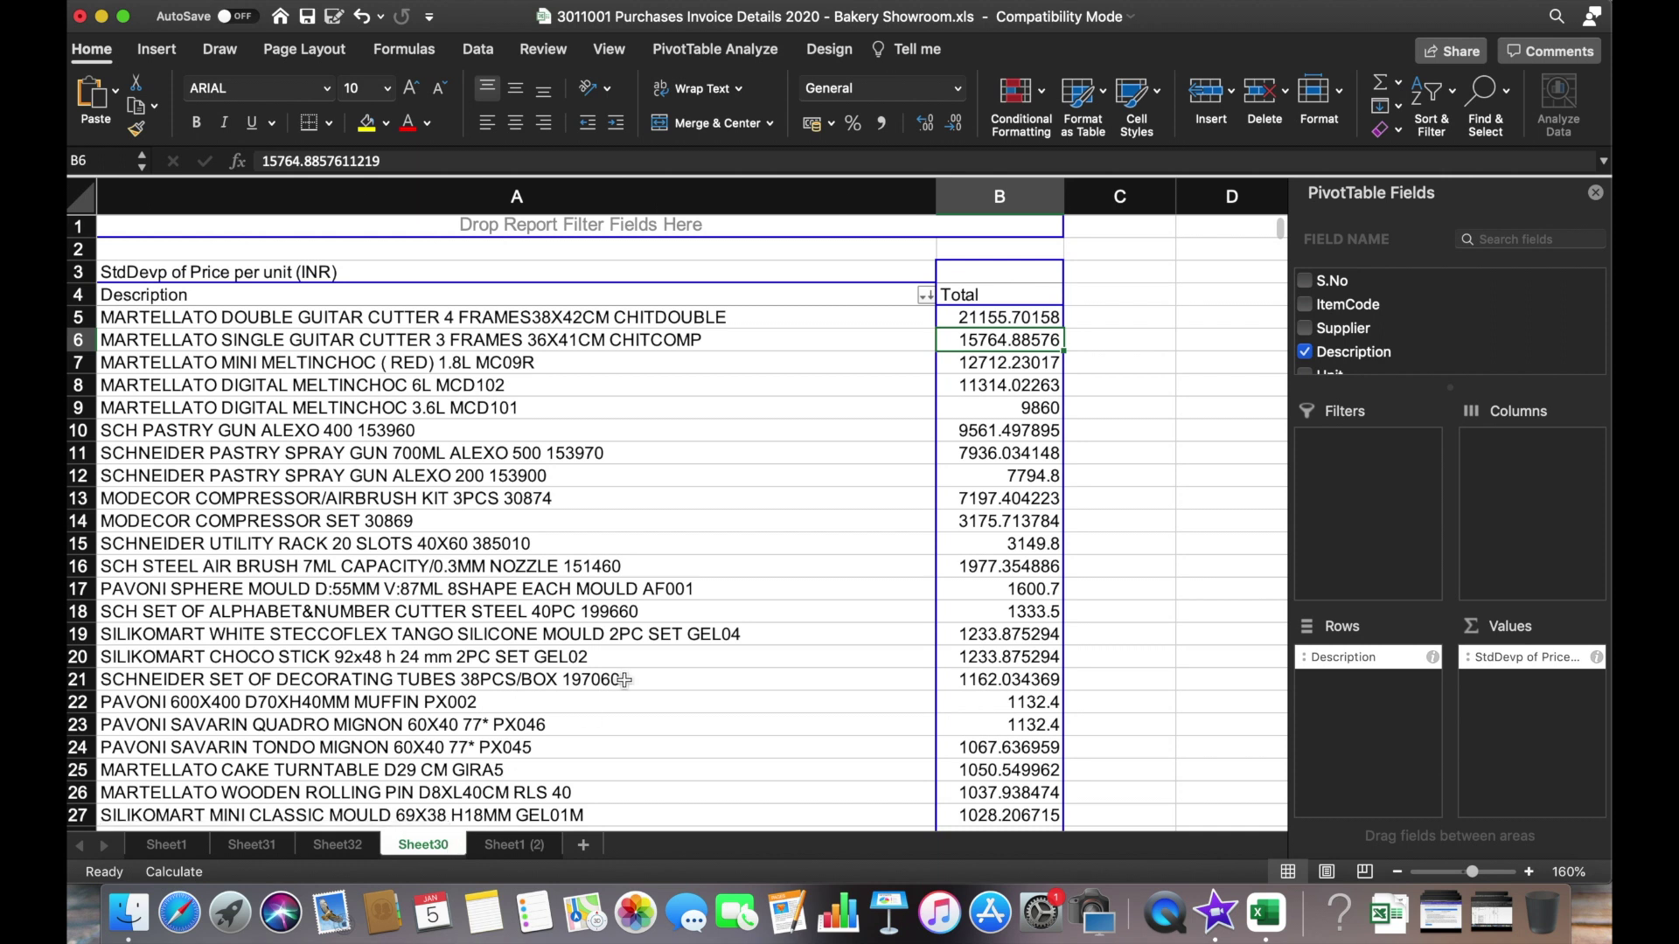
pyautogui.scroll(-3, 1413, 363)
pyautogui.moveTo(1360, 362); pyautogui.dragTo(1521, 704)
pyautogui.scroll(-2, 1068, 606)
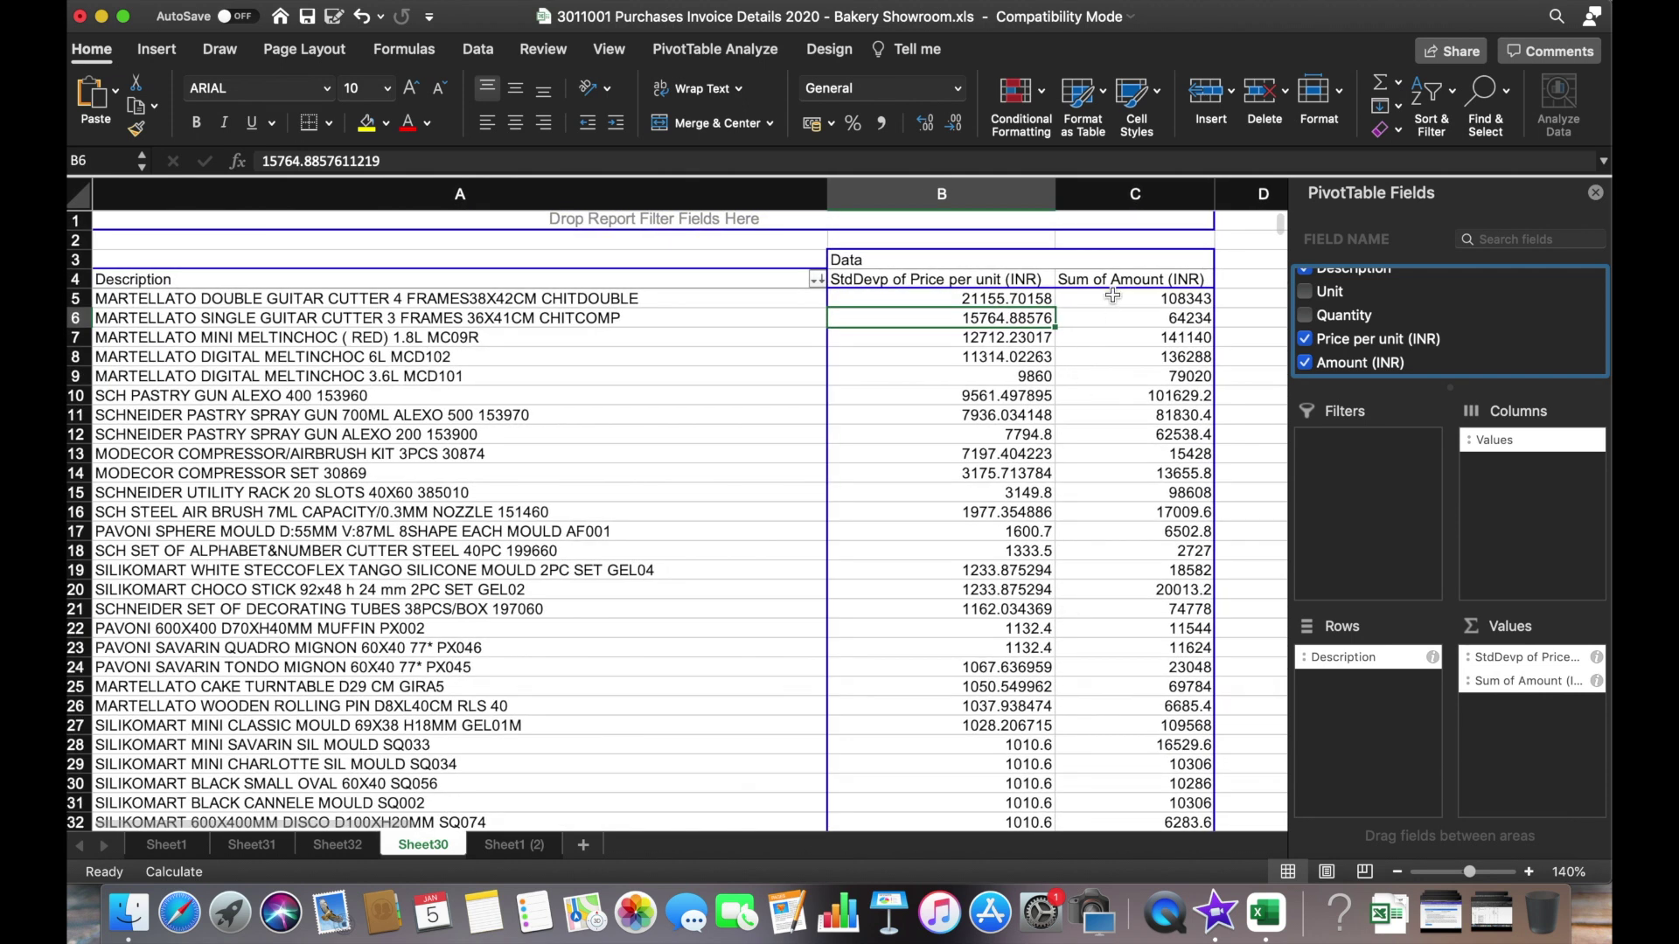
pyautogui.click(1112, 297)
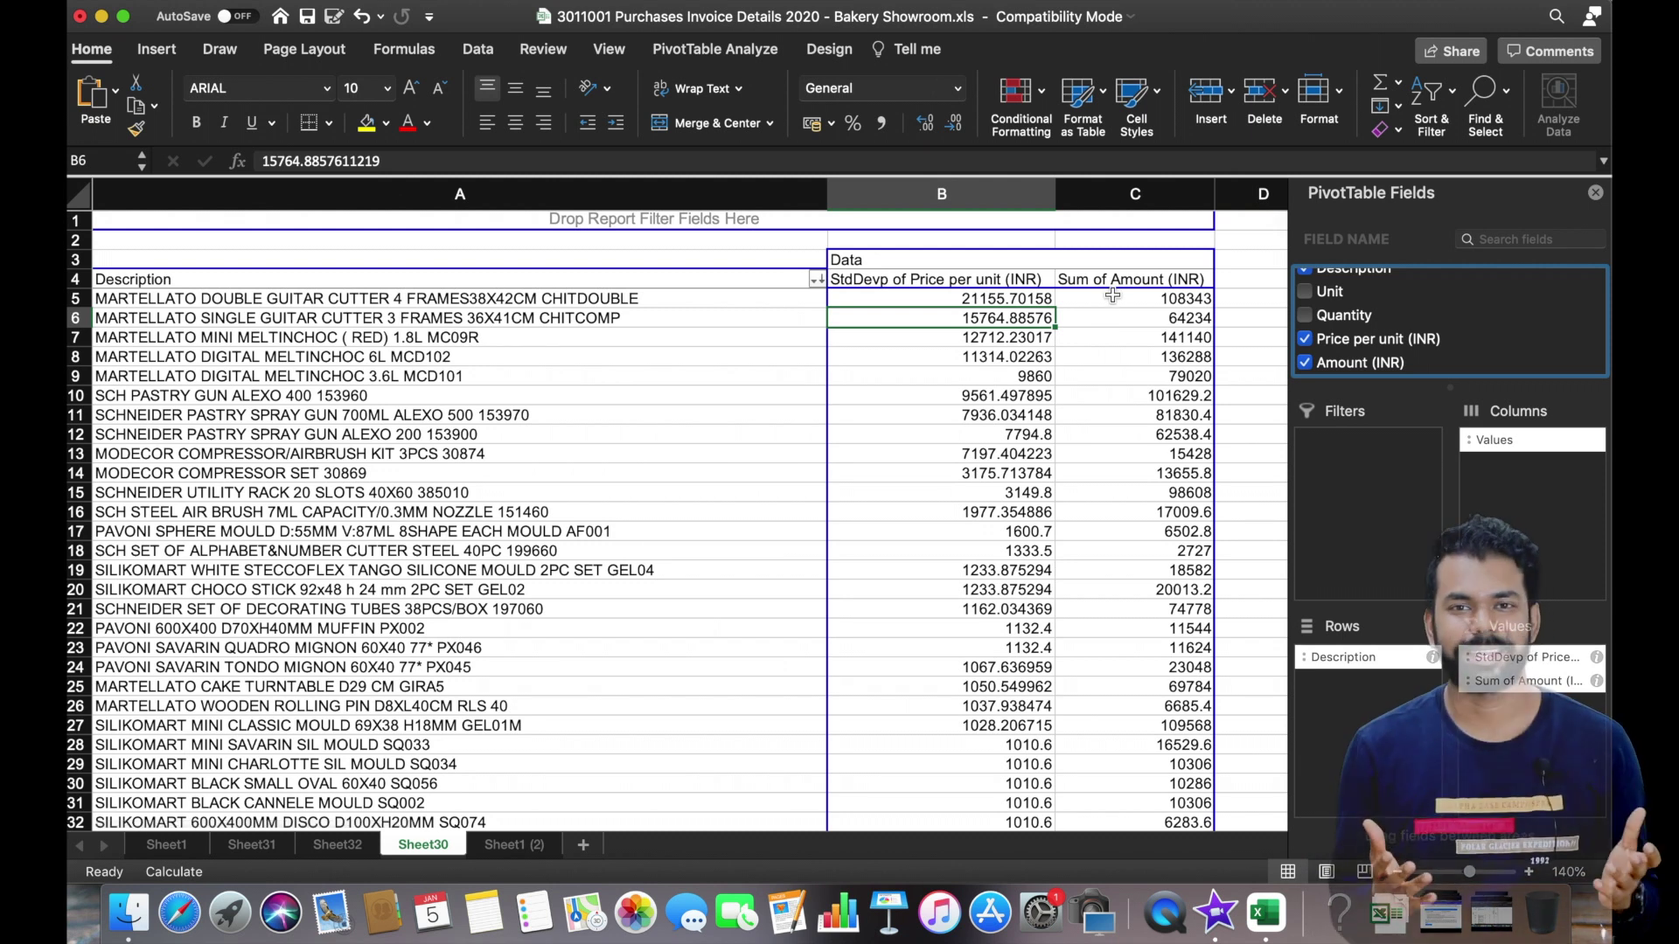
pyautogui.click(1112, 297)
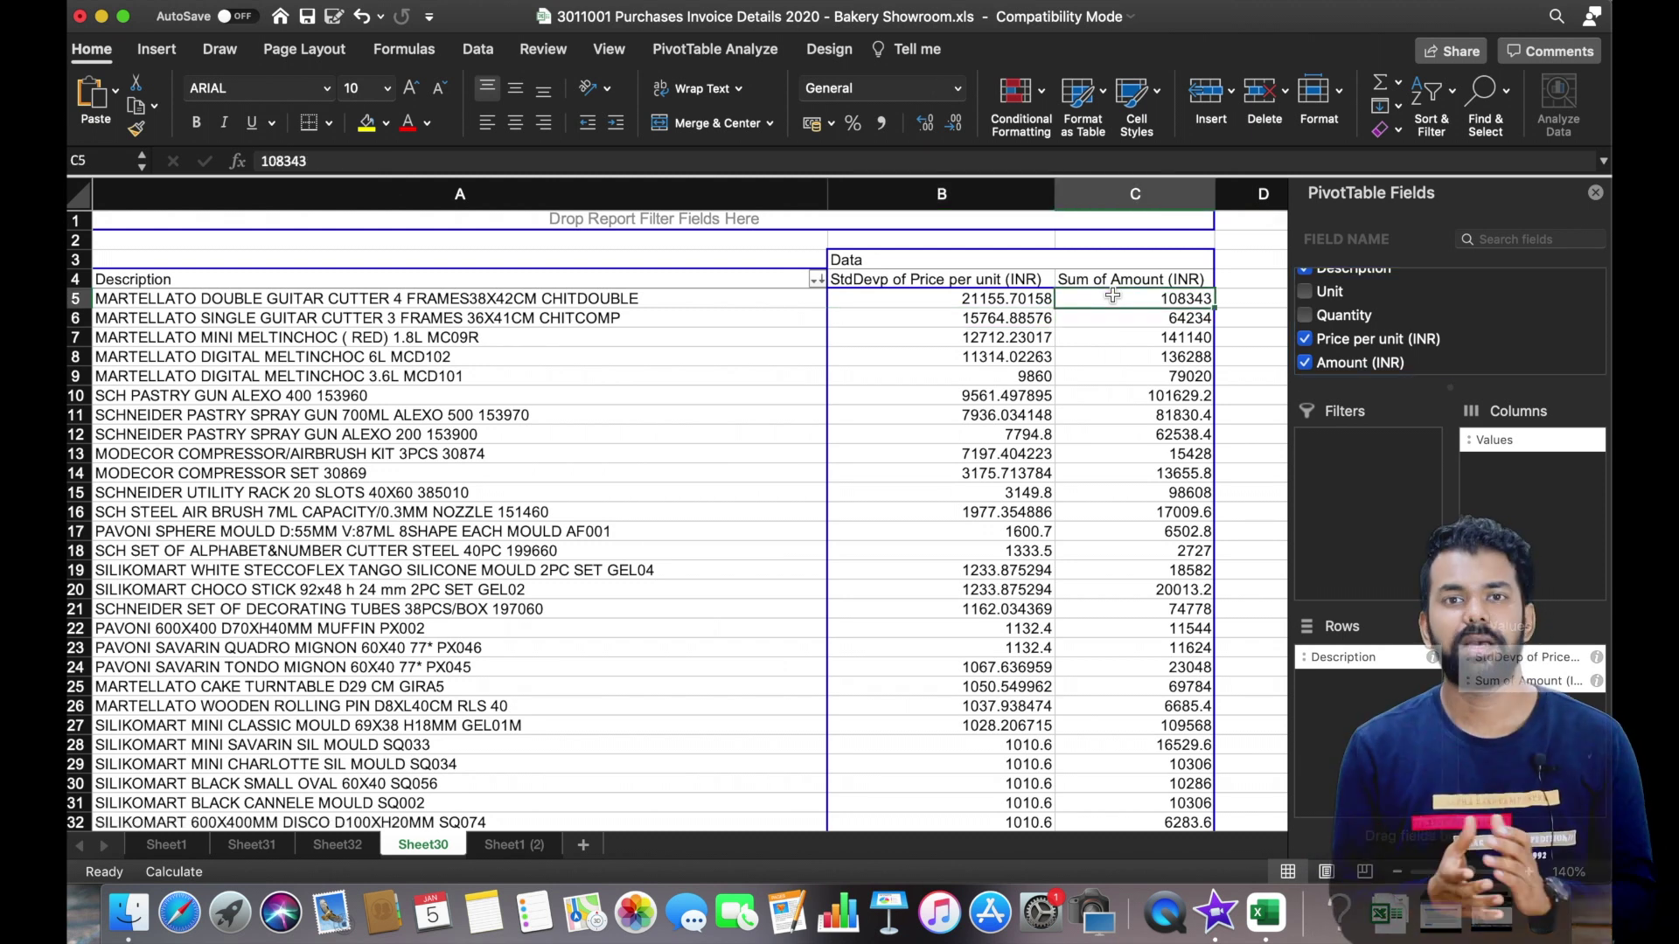